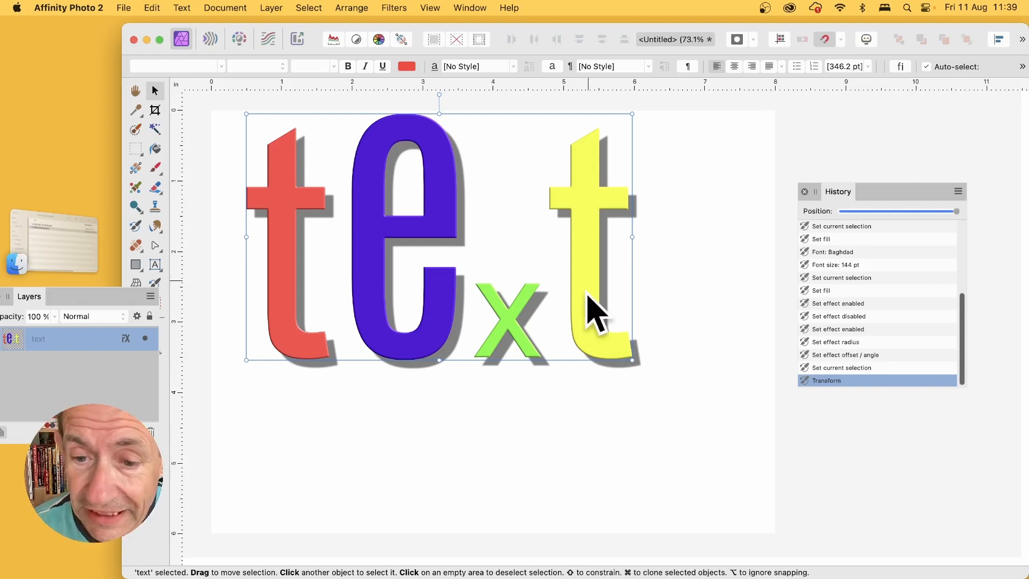
Reposition the multicoloured text several times across the page, ending in its lower middle, to record multiple Transform states in the history.
left_click(155, 265)
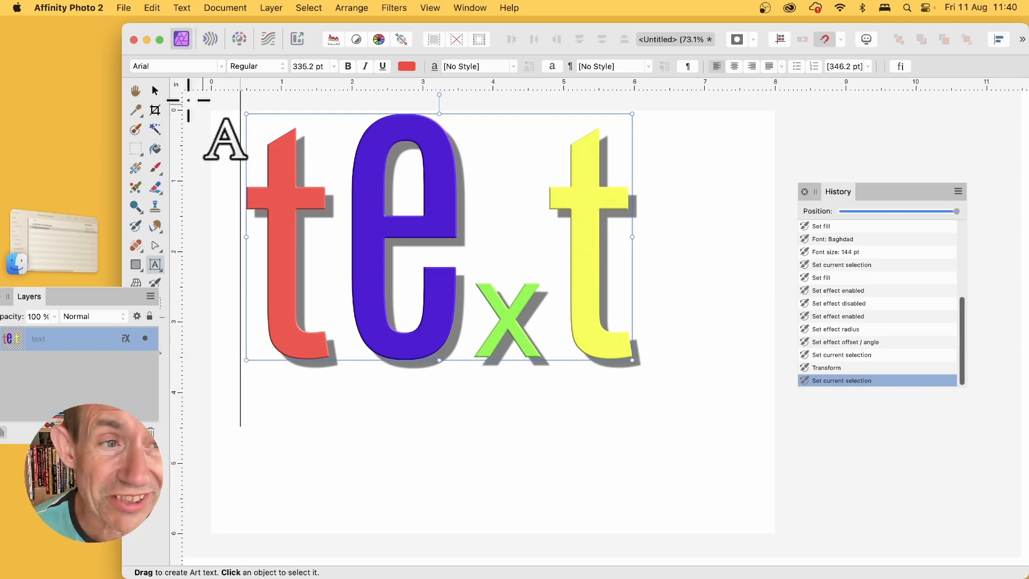
left_click(156, 90)
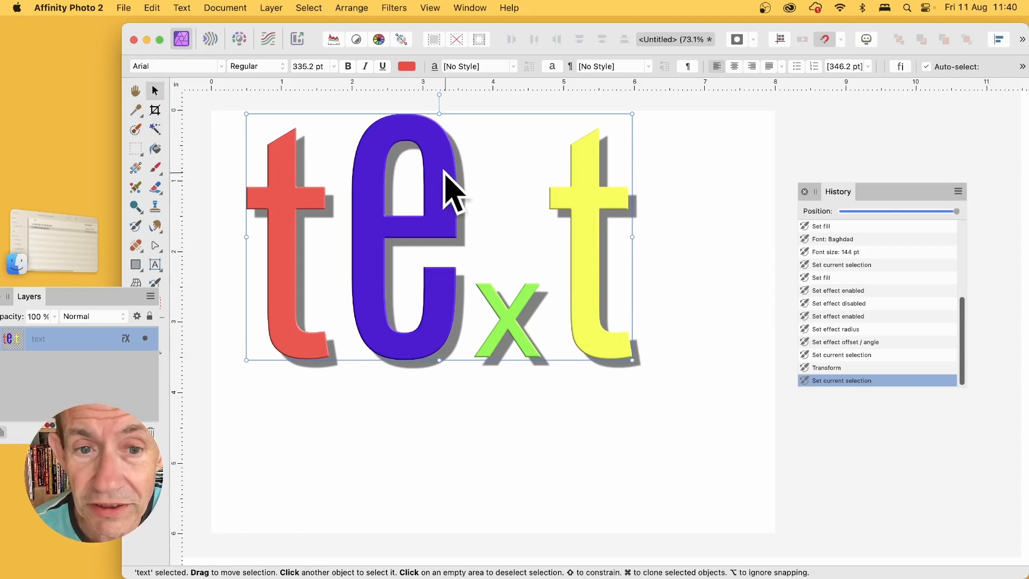
left_click_drag(444, 171, 452, 202)
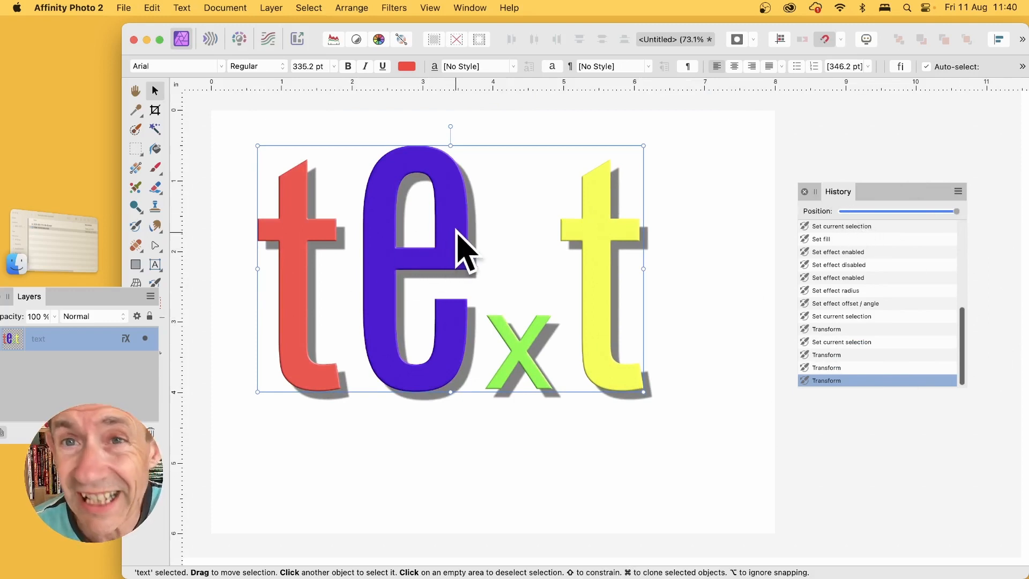
left_click_drag(457, 234, 597, 273)
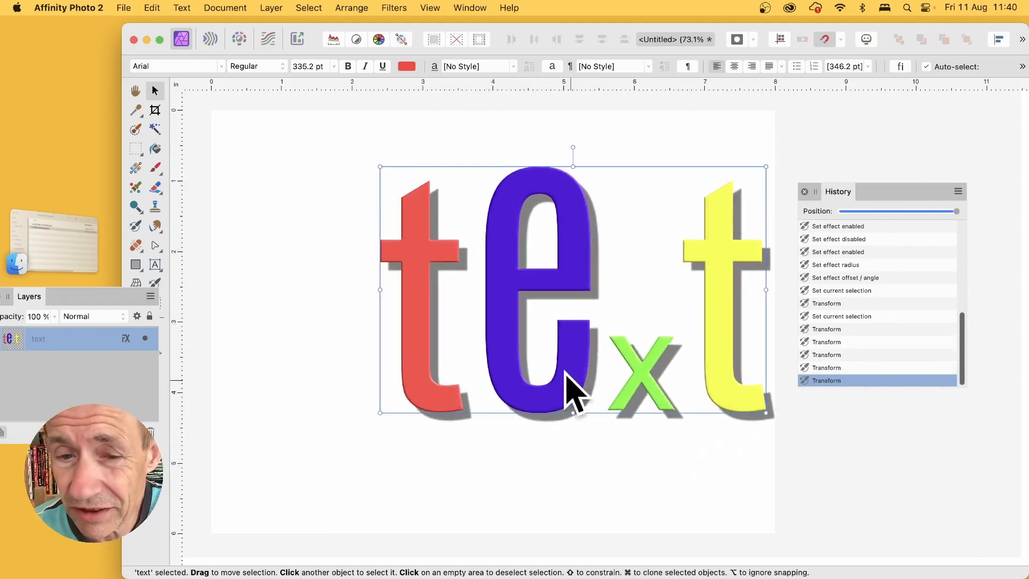
left_click_drag(569, 287, 436, 235)
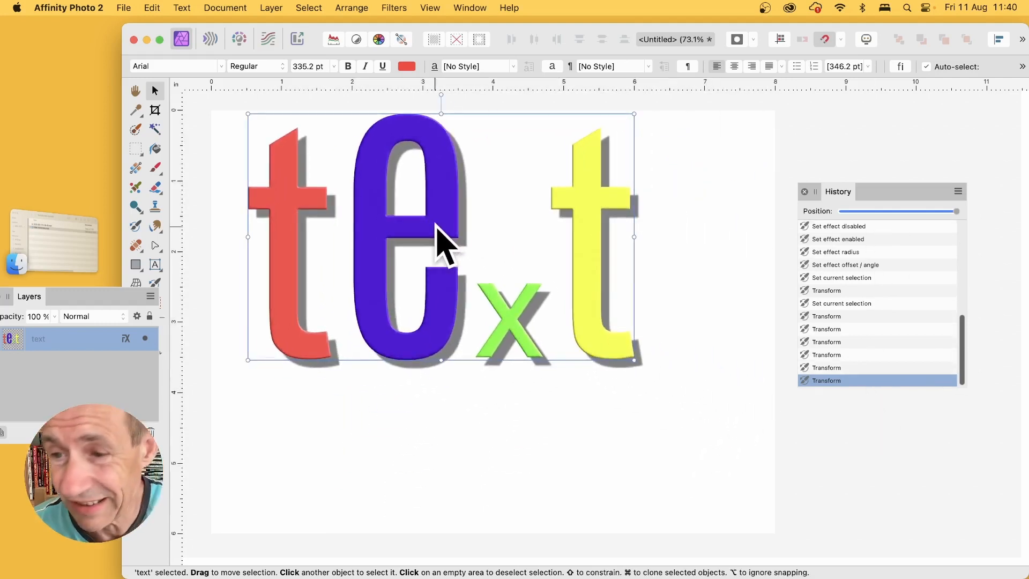
left_click_drag(437, 185, 539, 277)
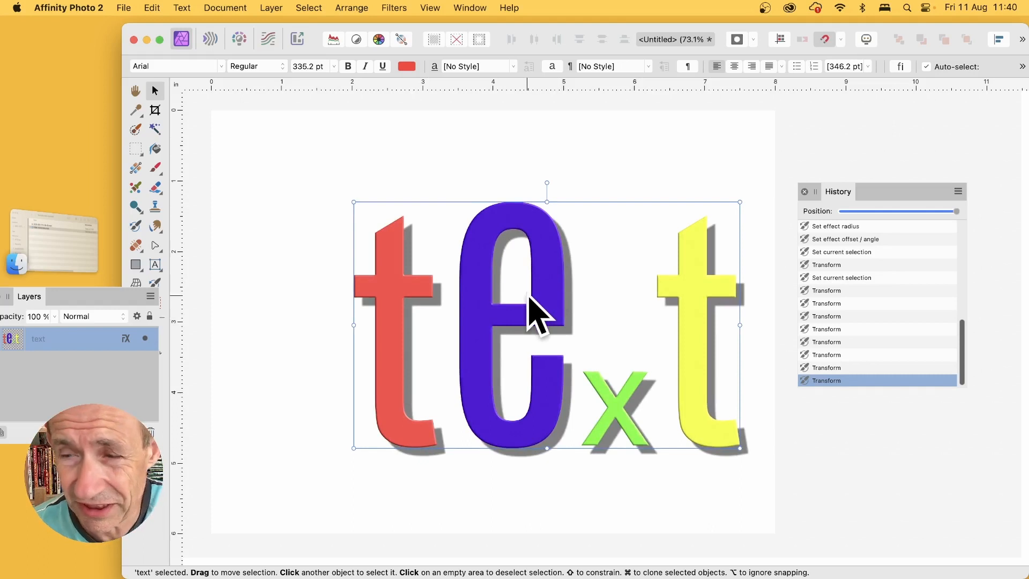
left_click(958, 192)
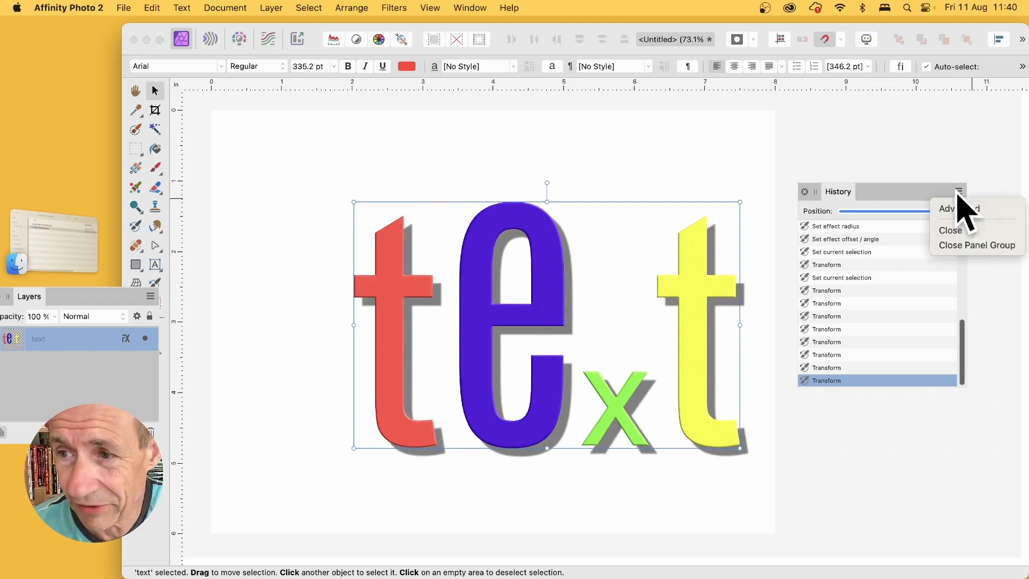
left_click(894, 200)
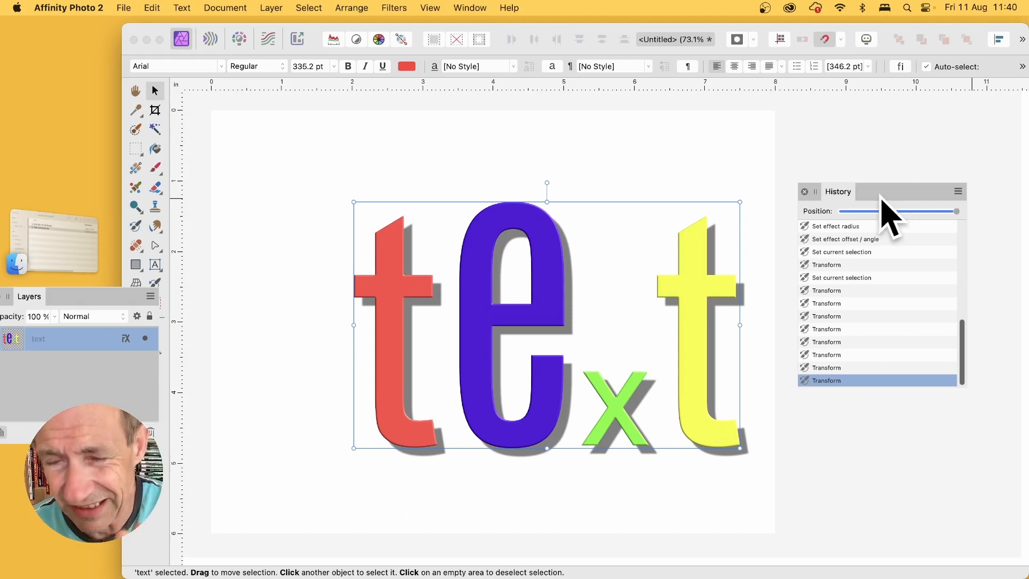
left_click_drag(538, 249, 487, 284)
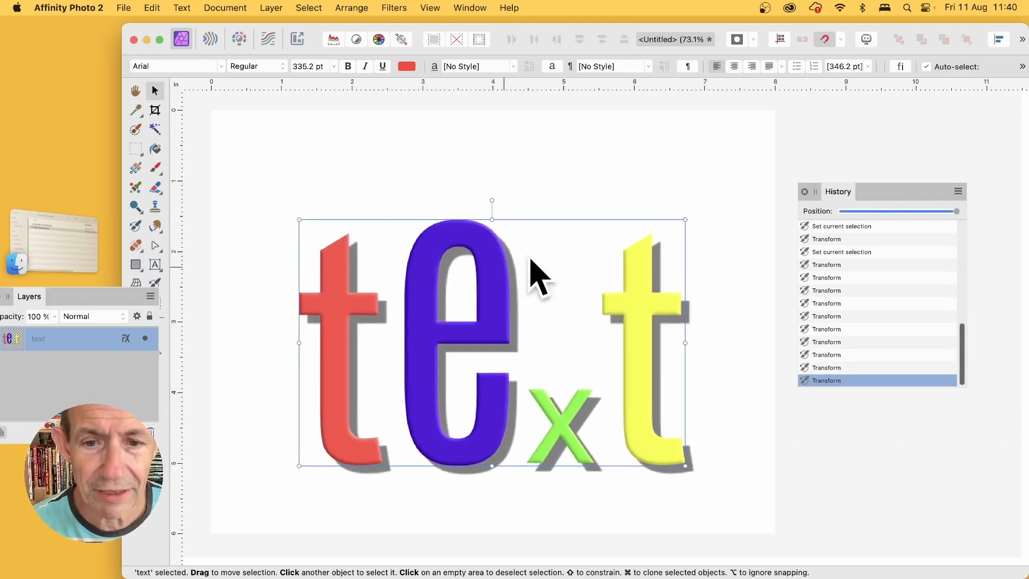
Shrink the text, rotate it about 45 degrees counter-clockwise, enlarge it to 289.9 pt and move it toward the page's upper left.
left_click_drag(299, 219, 475, 332)
left_click_drag(581, 314, 499, 316)
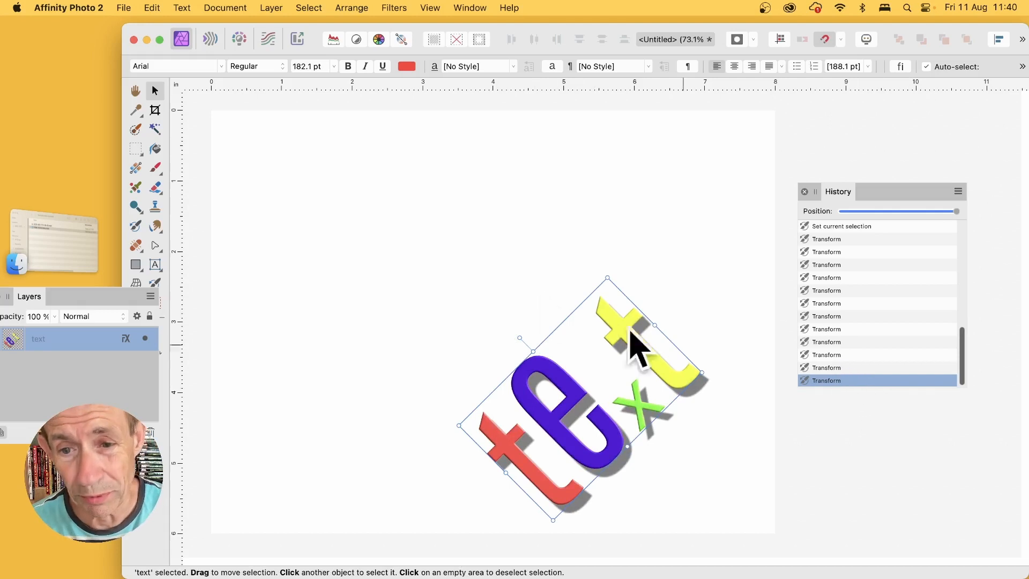
left_click_drag(608, 277, 622, 156)
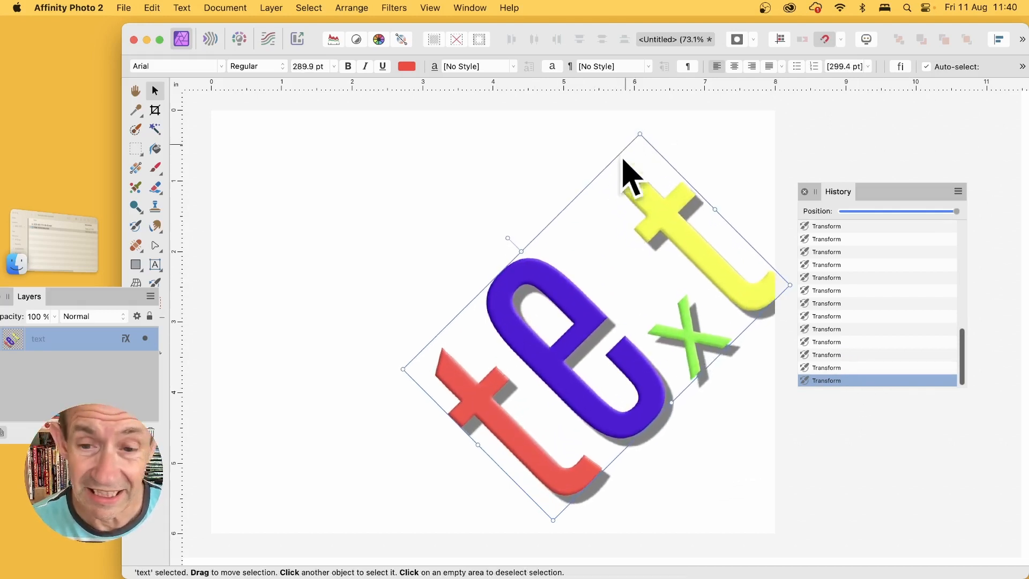
left_click_drag(568, 282, 416, 225)
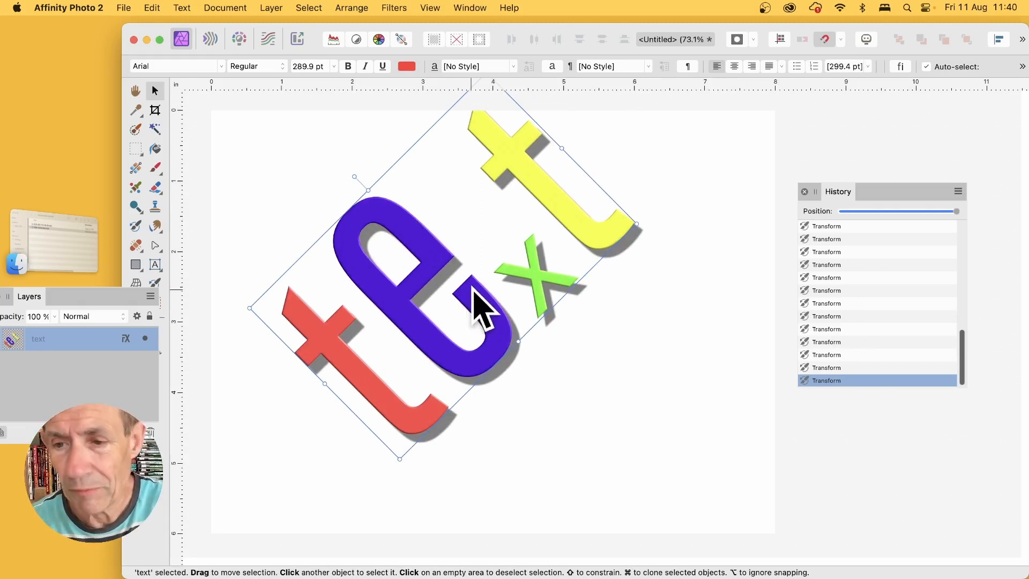
Move the rotated text slightly down so it fits fully on the page.
left_click(436, 322)
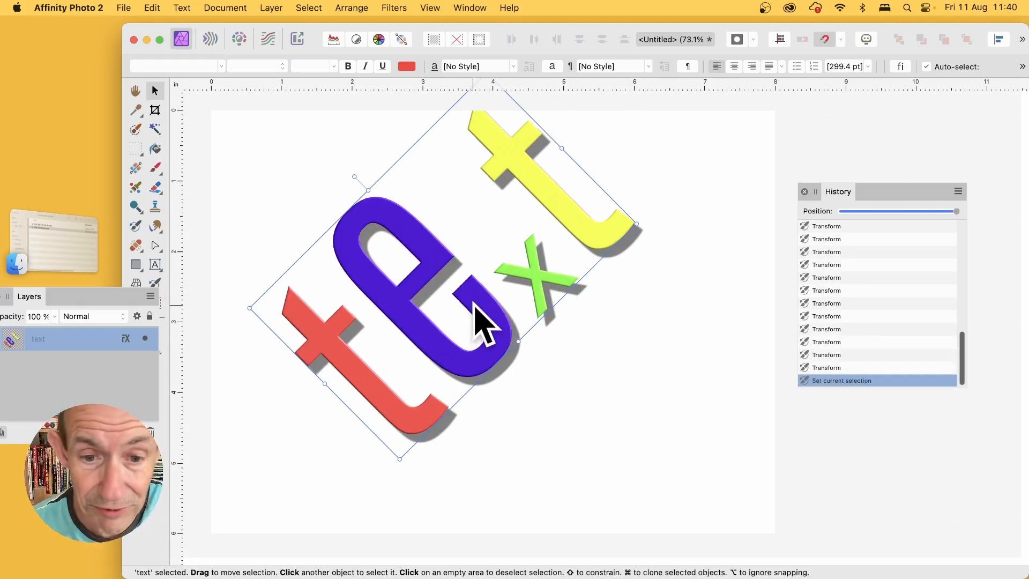
key("t")
left_click(155, 90)
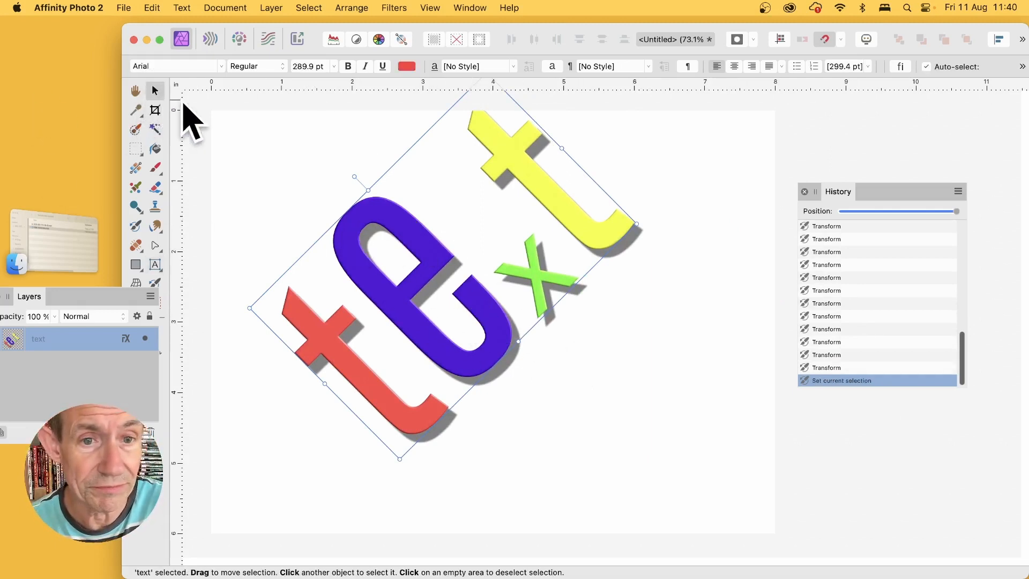
left_click_drag(379, 211, 375, 244)
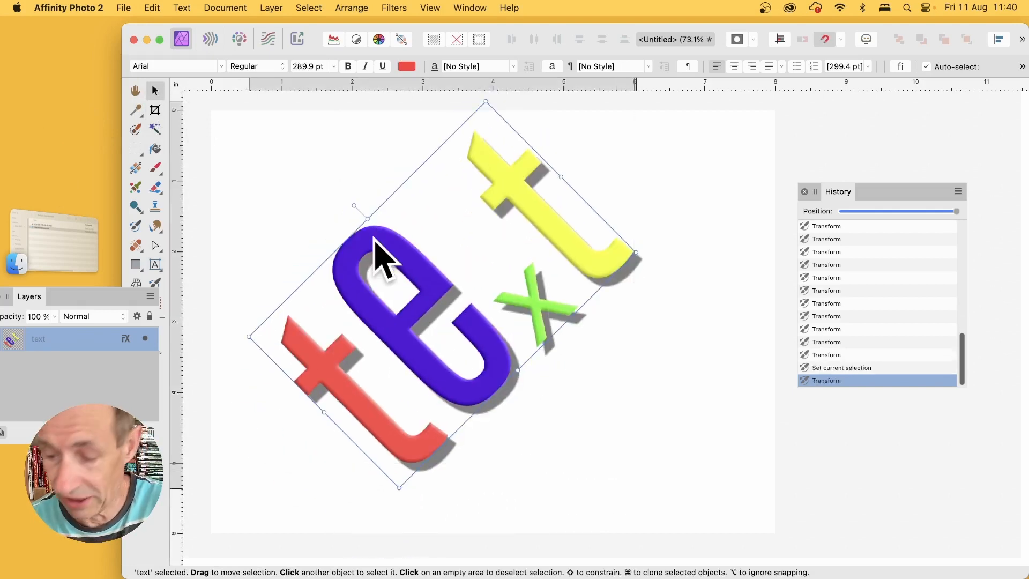
Delete the text layer and add a new empty pixel layer.
key("Delete")
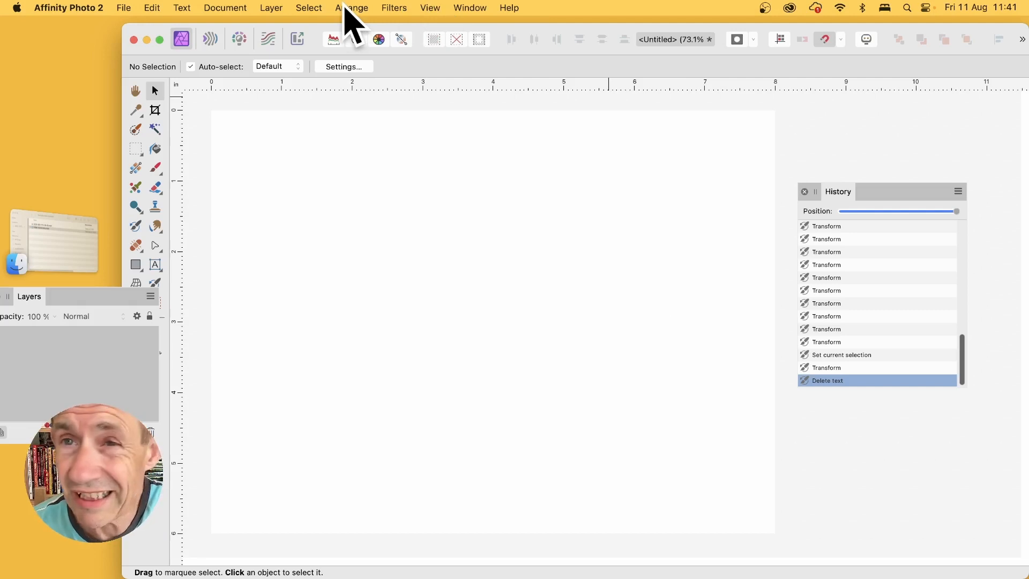
left_click(275, 7)
left_click(285, 63)
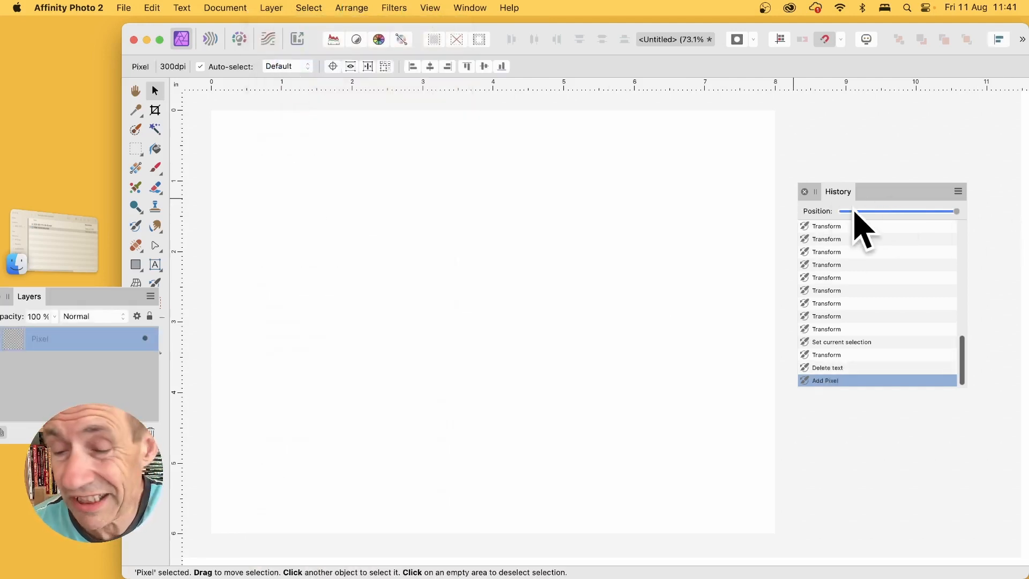
Mark an earlier Transform state as the undo brush source and set up a Fill of the pixel layer using History.
left_click(806, 239)
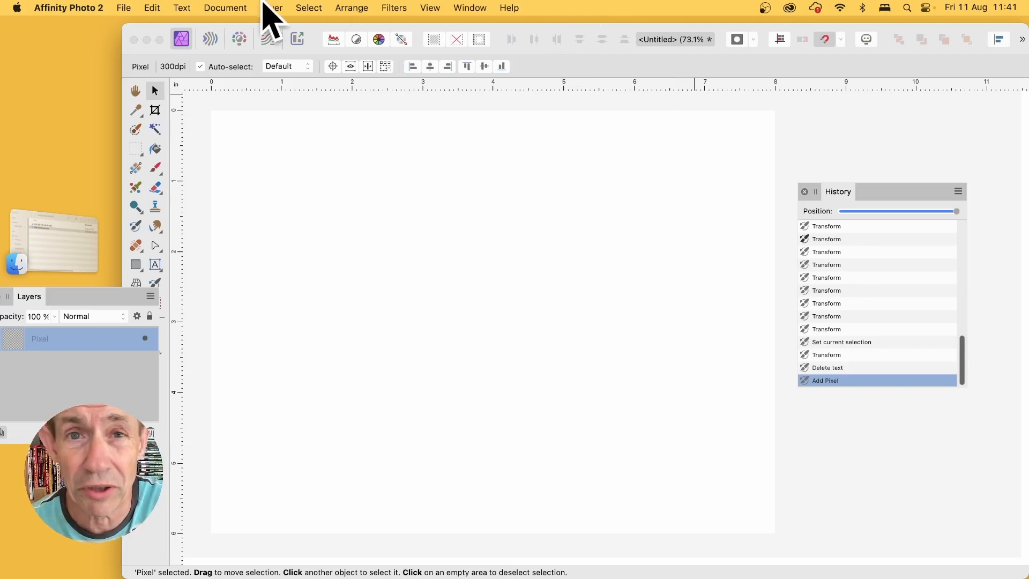
left_click(161, 7)
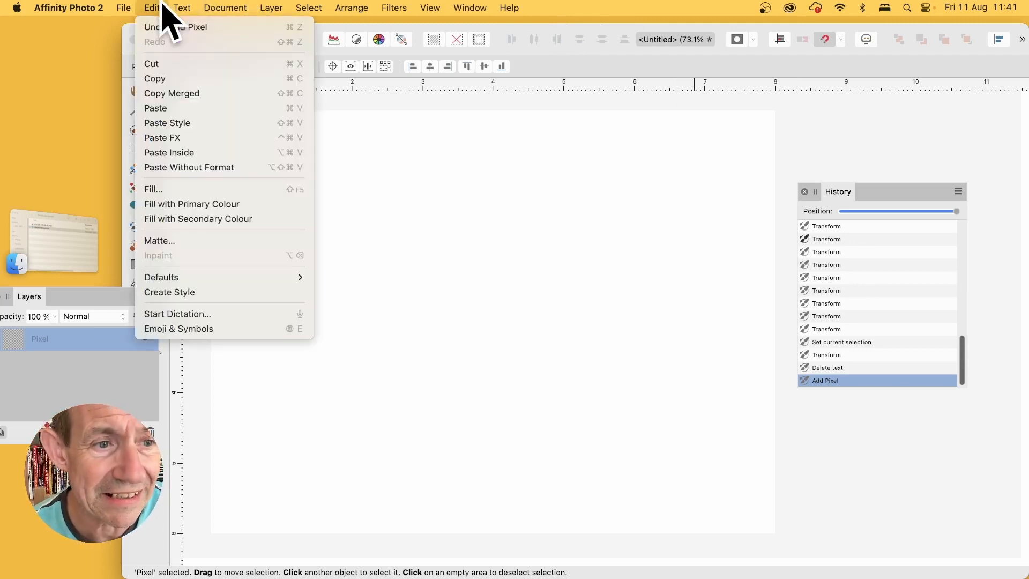
left_click(162, 190)
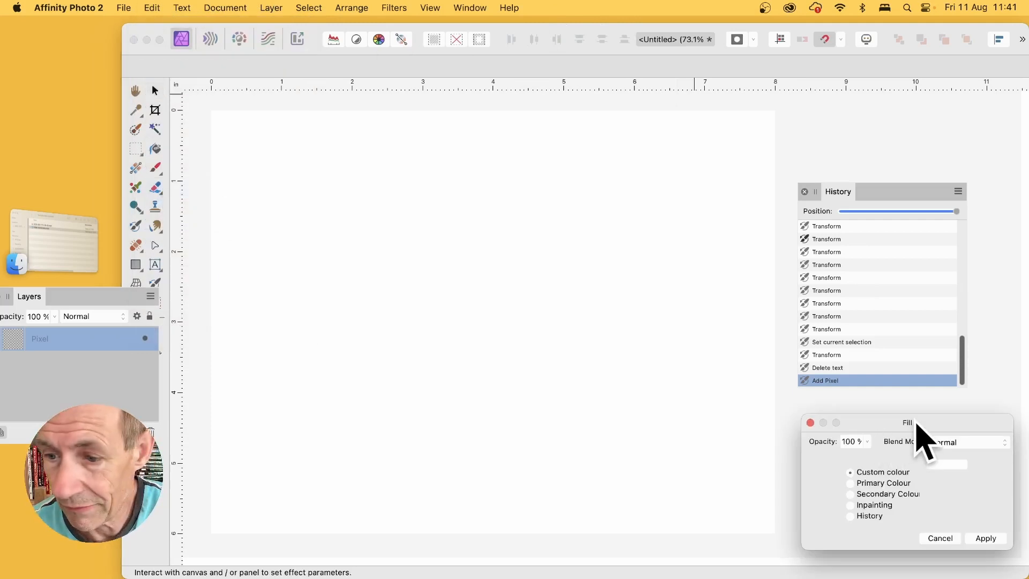
left_click_drag(913, 427, 476, 158)
left_click(426, 242)
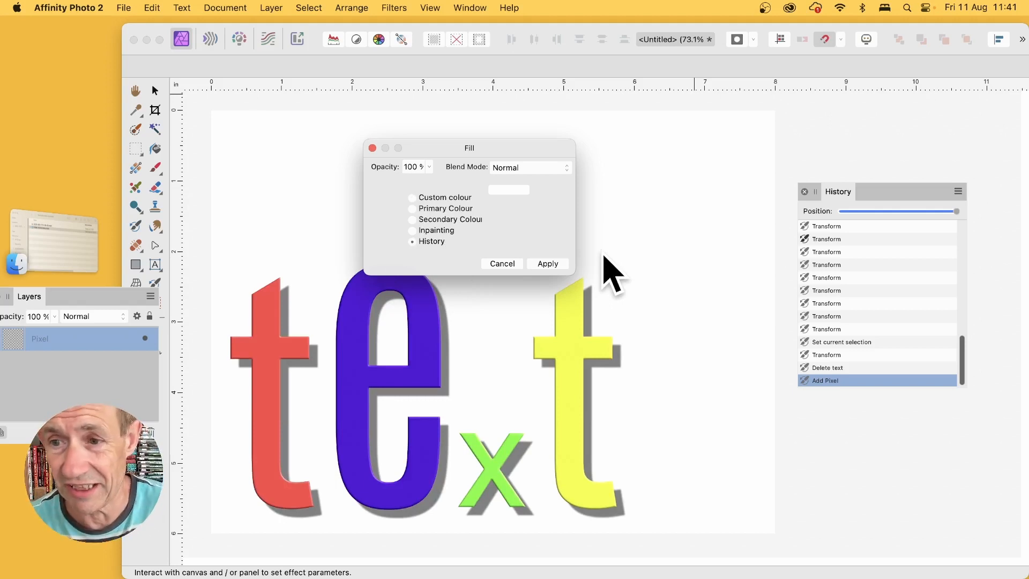
Preview several Transform states as the fill source and apply the fill with the upright text at the page's upper left.
left_click(811, 270)
left_click(811, 277)
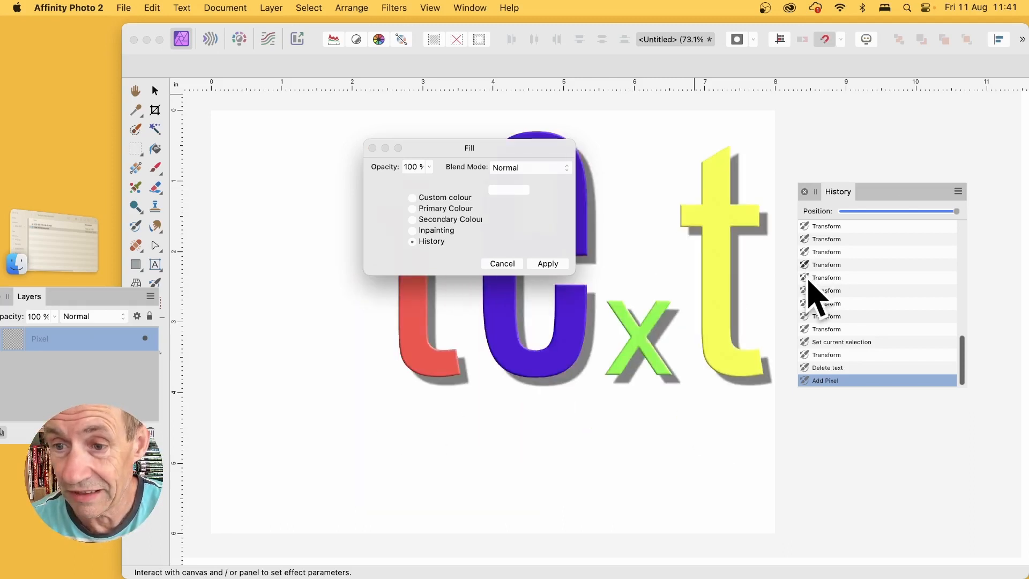
left_click(805, 292)
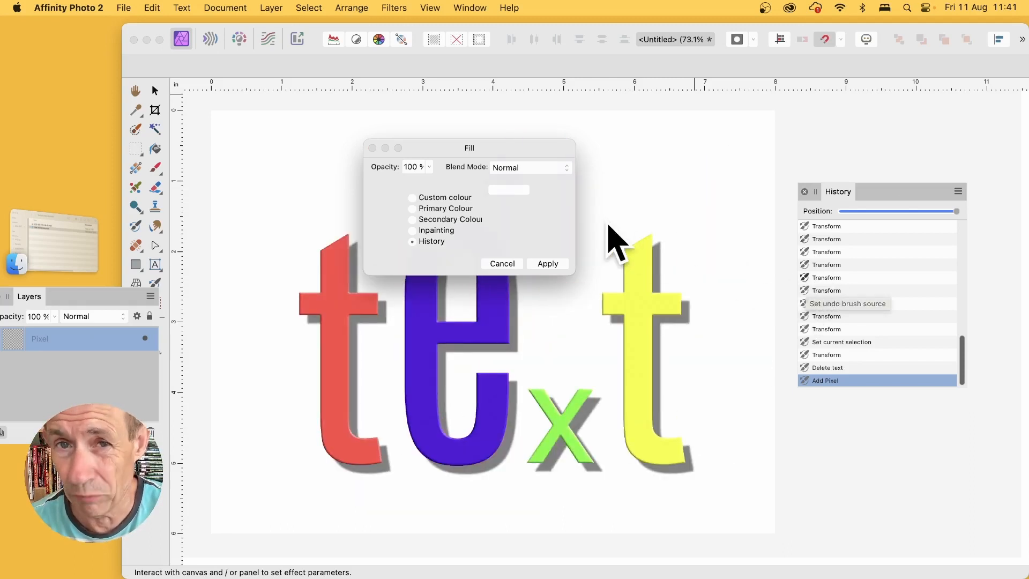
left_click(810, 276)
left_click(809, 246)
left_click(809, 231)
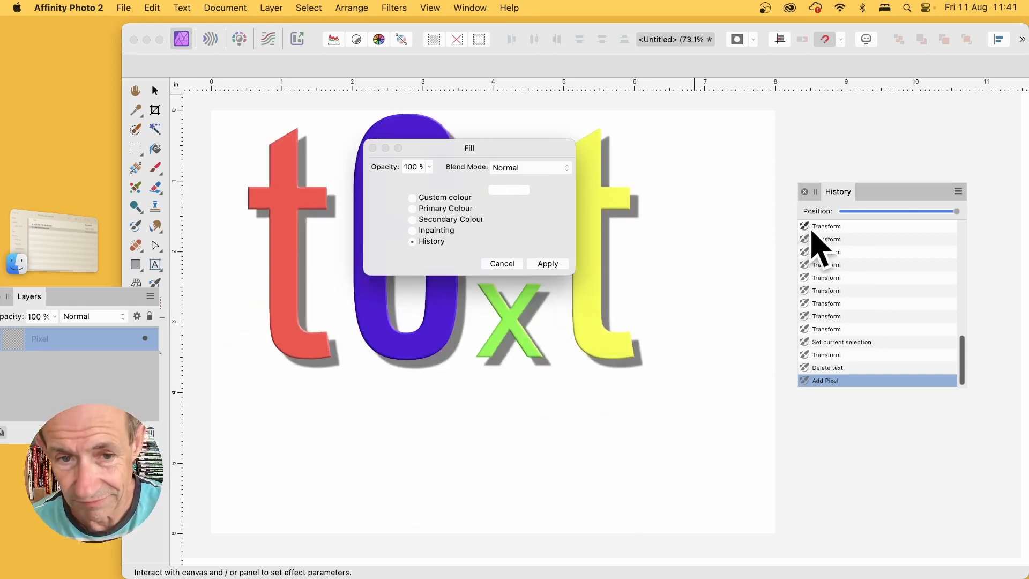
left_click(547, 264)
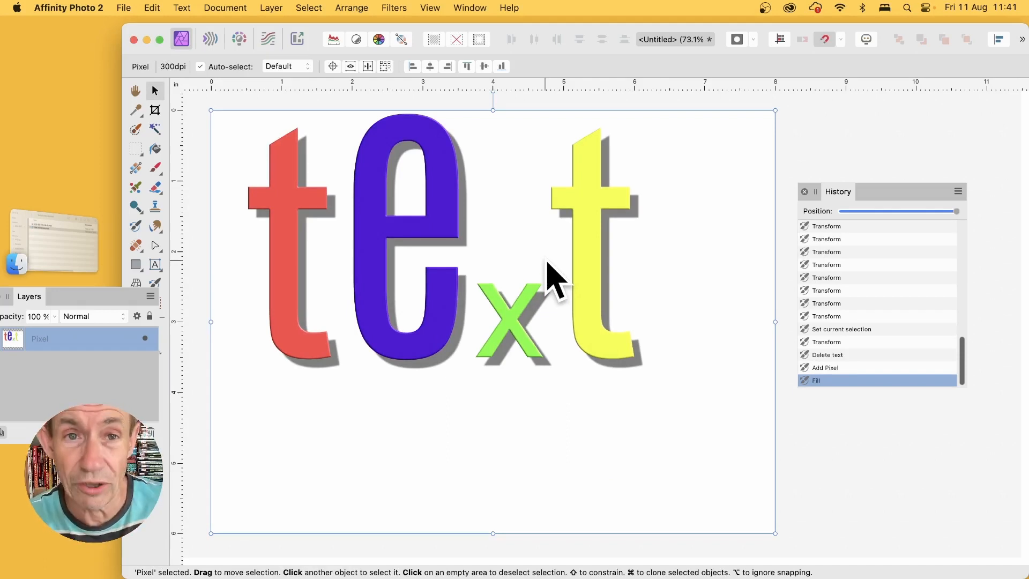
Apply a Gaussian Blur with a radius of 31.7 px to the filled pixel layer.
left_click(396, 8)
mouse_move(397, 28)
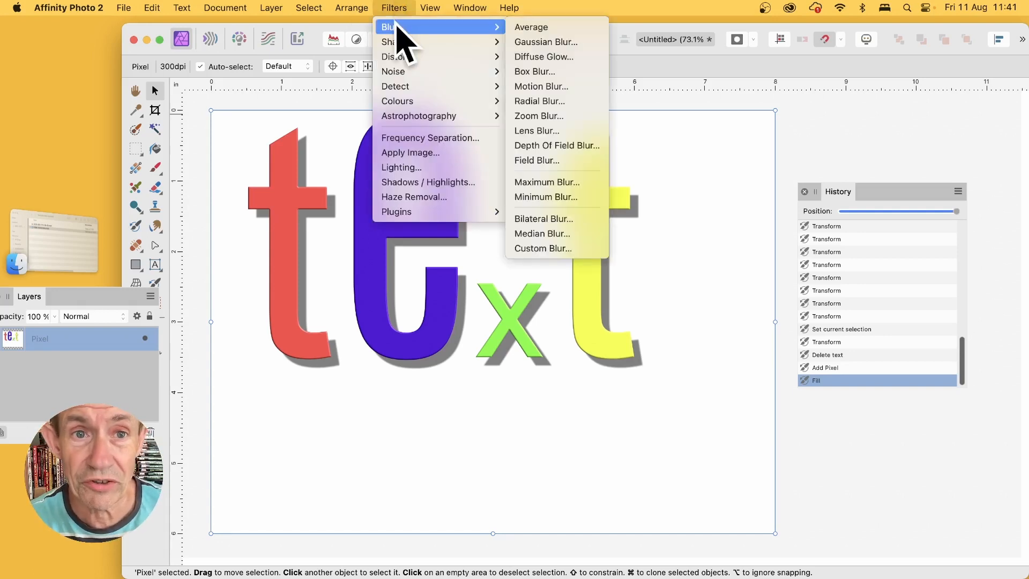
left_click(551, 43)
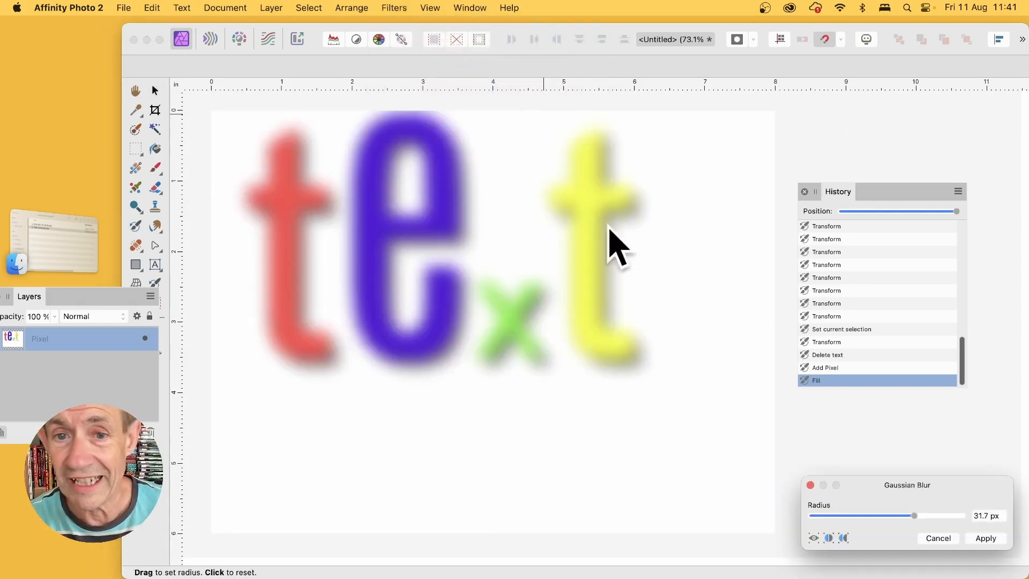
left_click(984, 538)
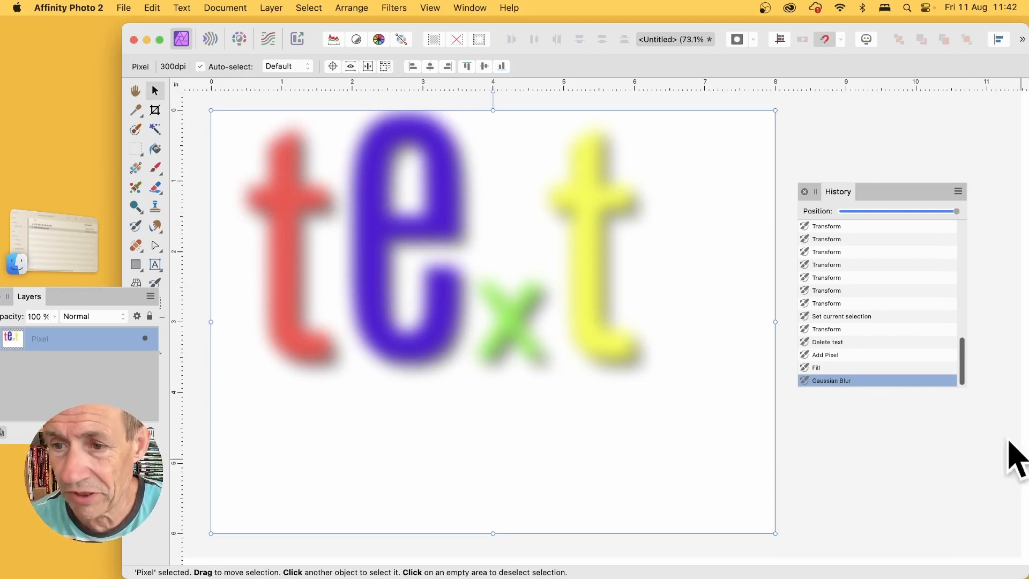
Set up another History fill on the blurred layer, using the Transform state with the large diagonal text at the upper left as source.
left_click(804, 266)
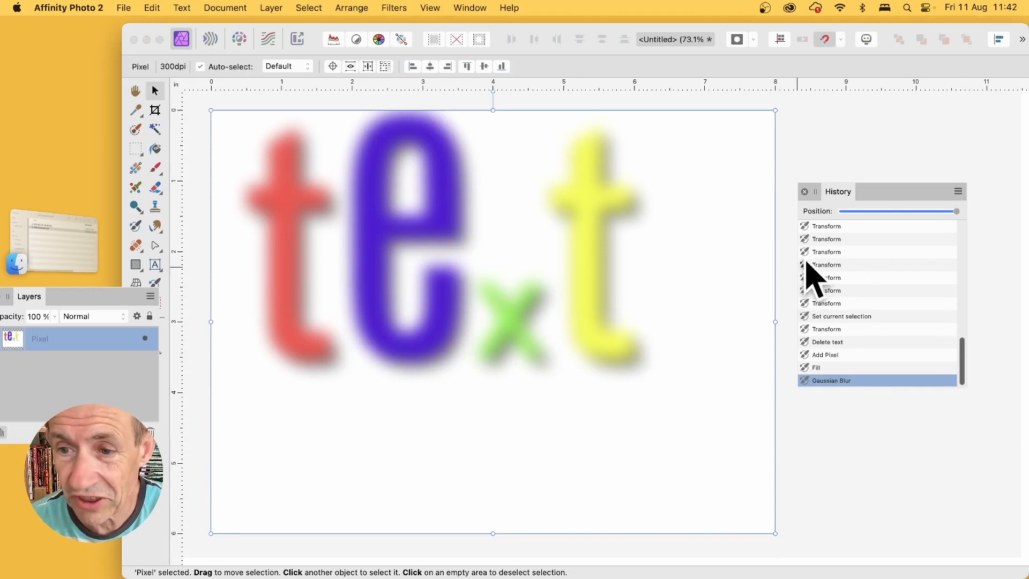
left_click(153, 8)
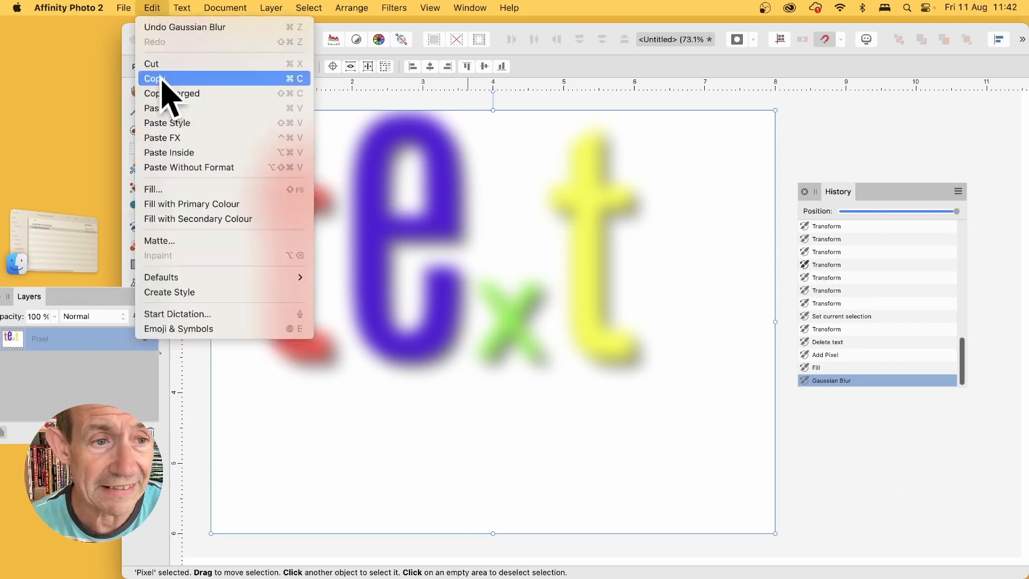
left_click(171, 189)
left_click_drag(922, 429, 516, 192)
left_click(803, 250)
left_click(803, 239)
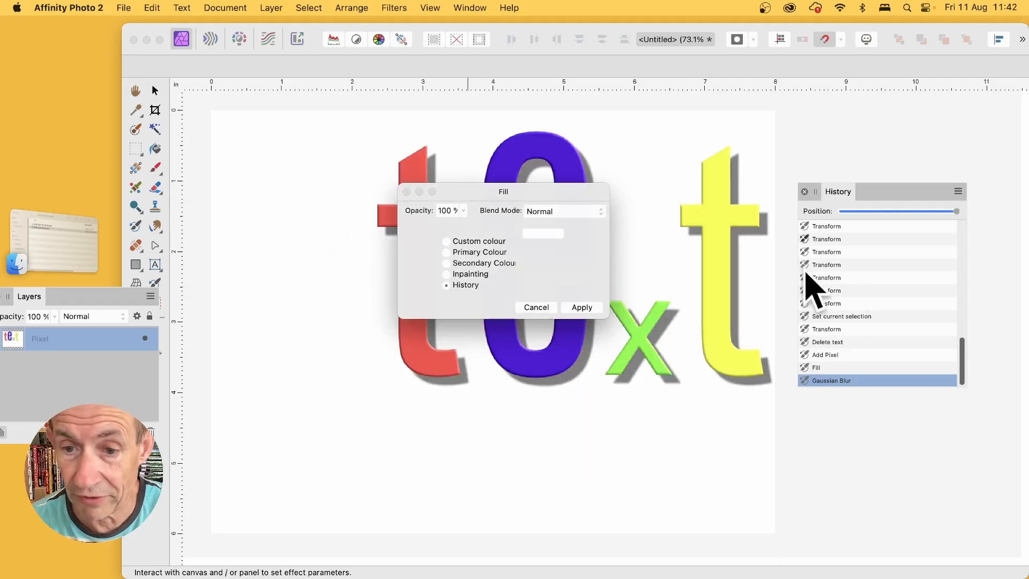
left_click(805, 303)
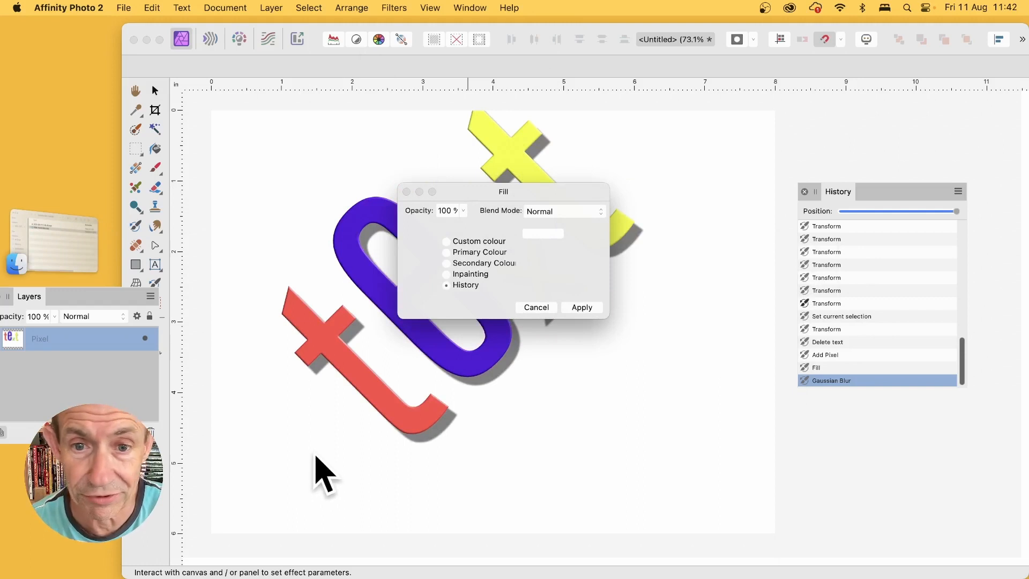
Set the fill's blend mode to Difference and move the Fill dialog away from the middle of the artwork.
left_click(552, 214)
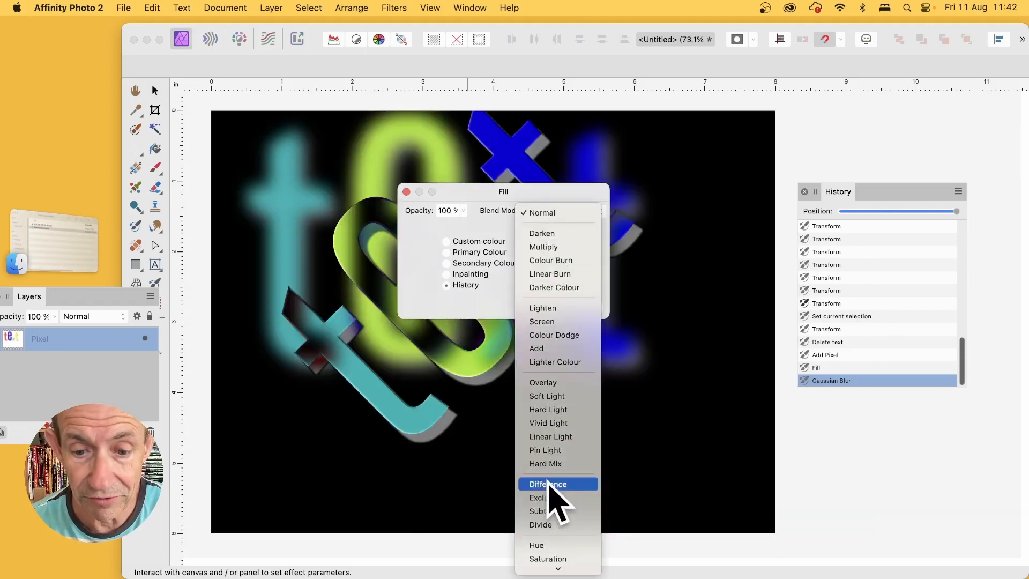
left_click(547, 484)
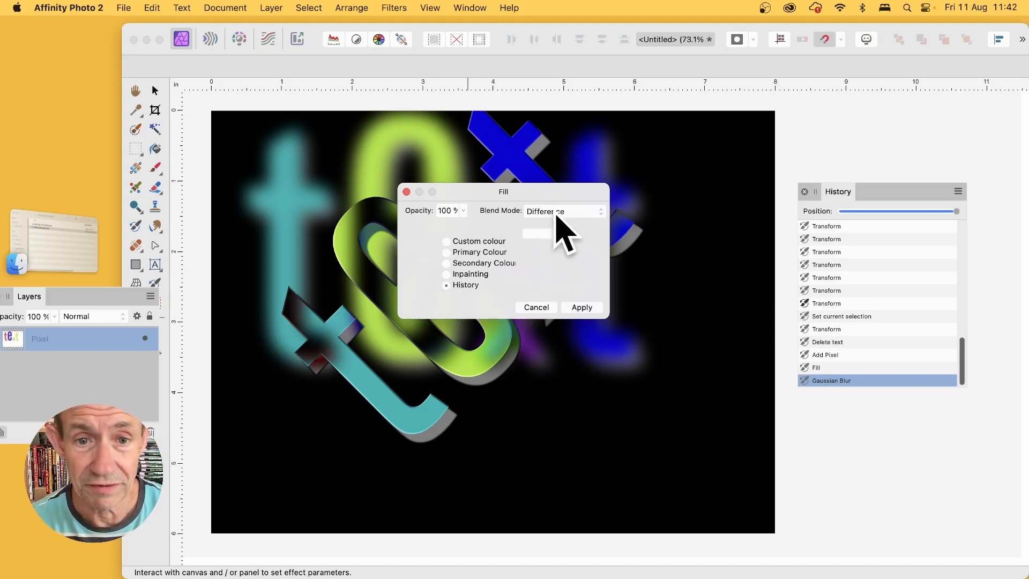
left_click_drag(524, 211, 677, 366)
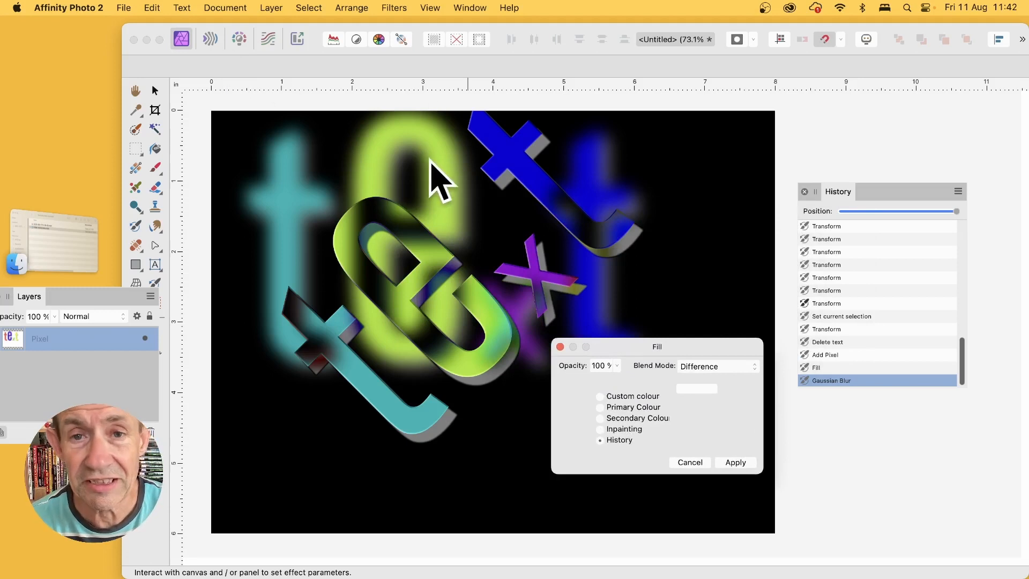
Apply the Difference fill, start another fill on the layer with its dialog over the artwork, and keep the blend mode at Difference.
left_click(729, 462)
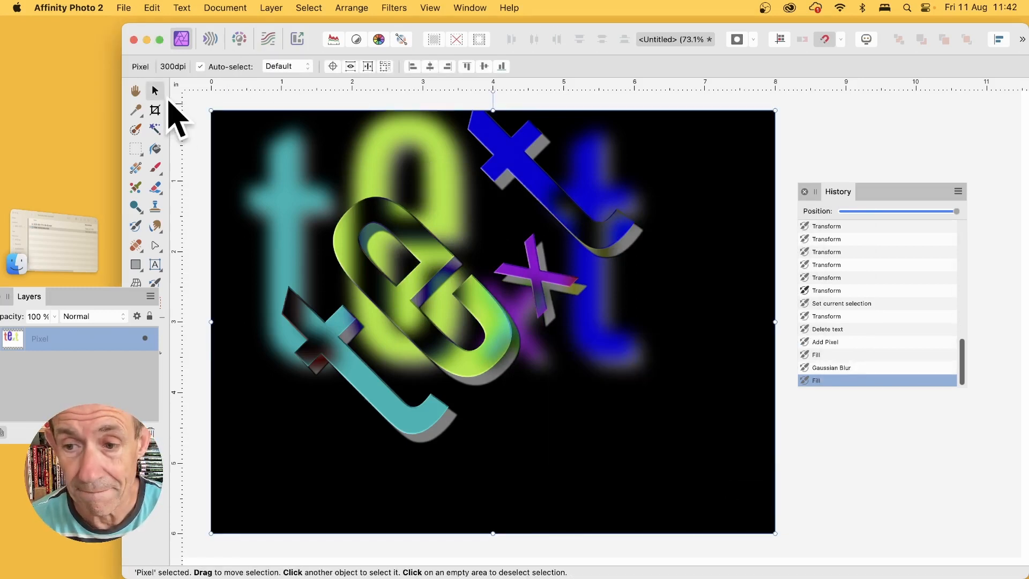
left_click(160, 6)
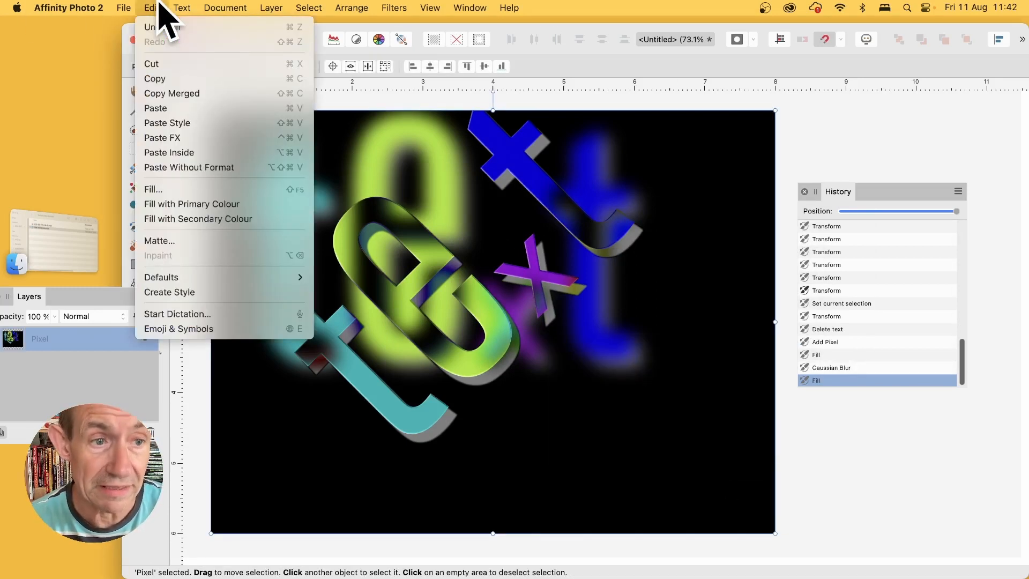
left_click(155, 195)
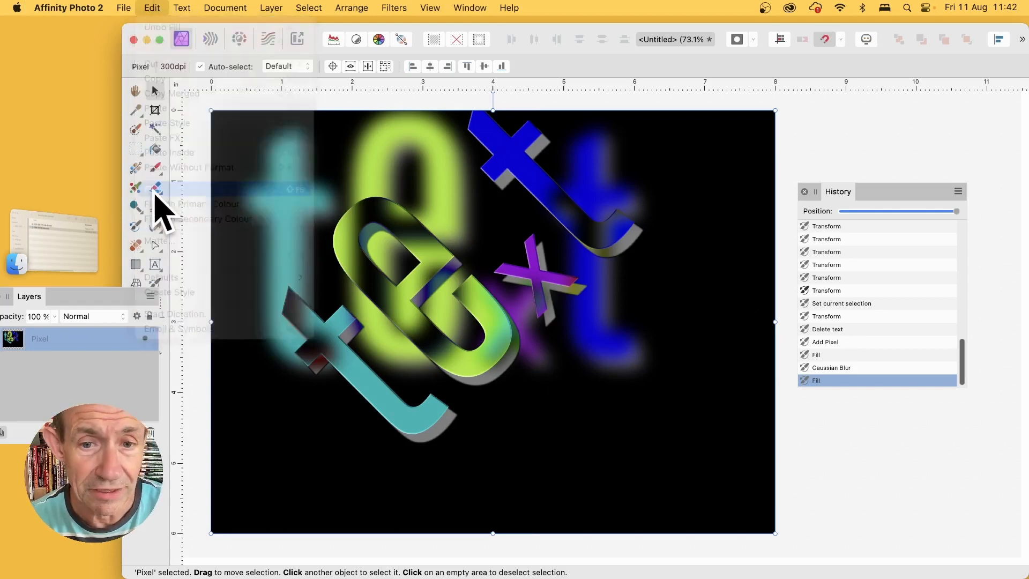
left_click_drag(961, 417, 618, 255)
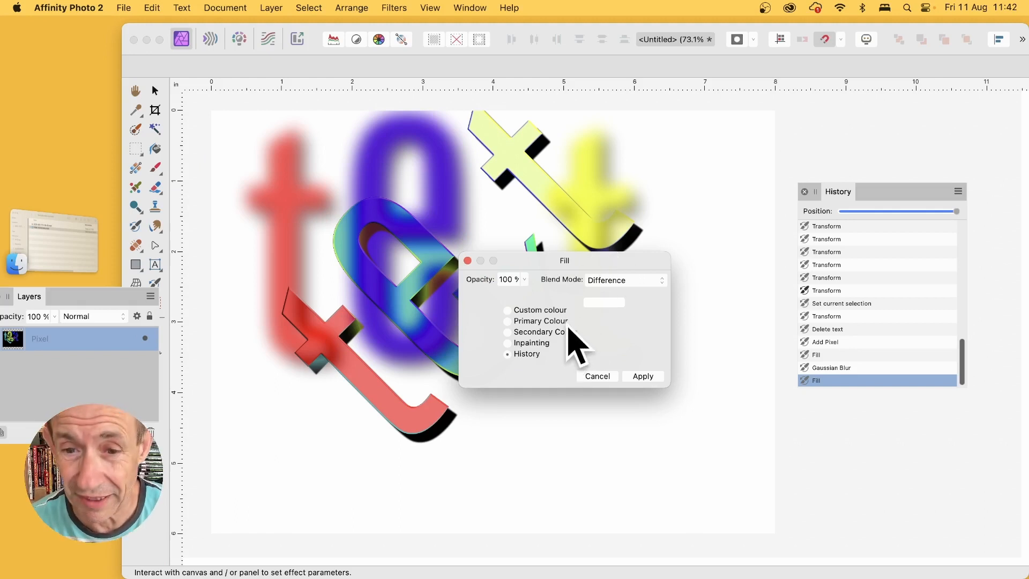
left_click(616, 280)
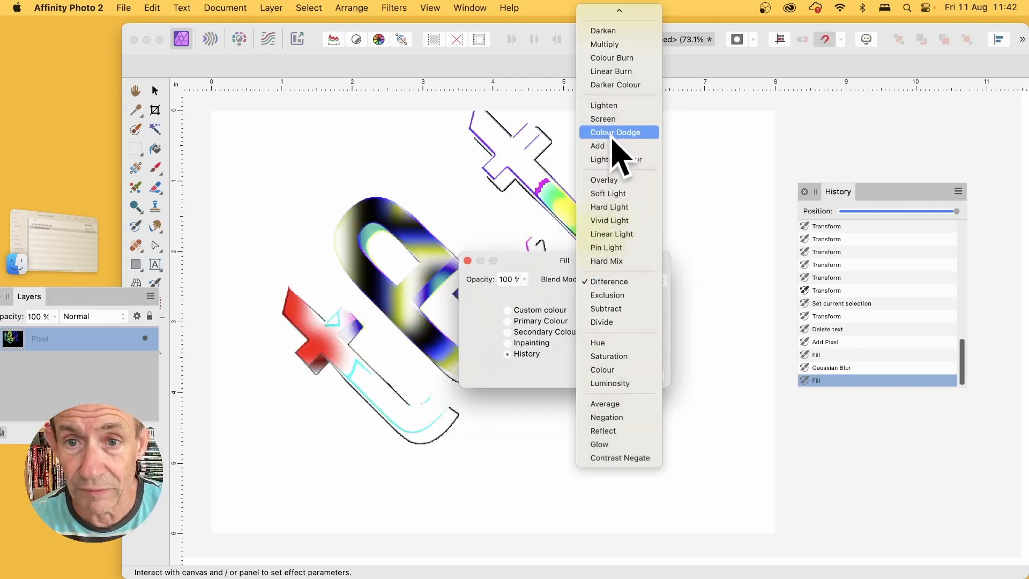
left_click(620, 282)
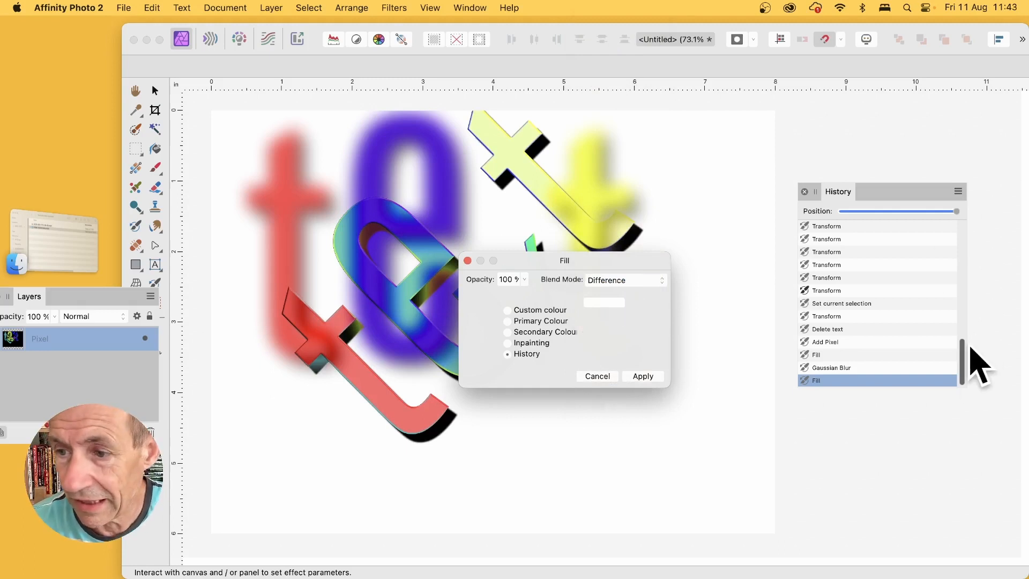
Preview several earlier Transform states as the fill source and apply the fill with the upright text toward the page's upper right.
left_click_drag(962, 346, 929, 310)
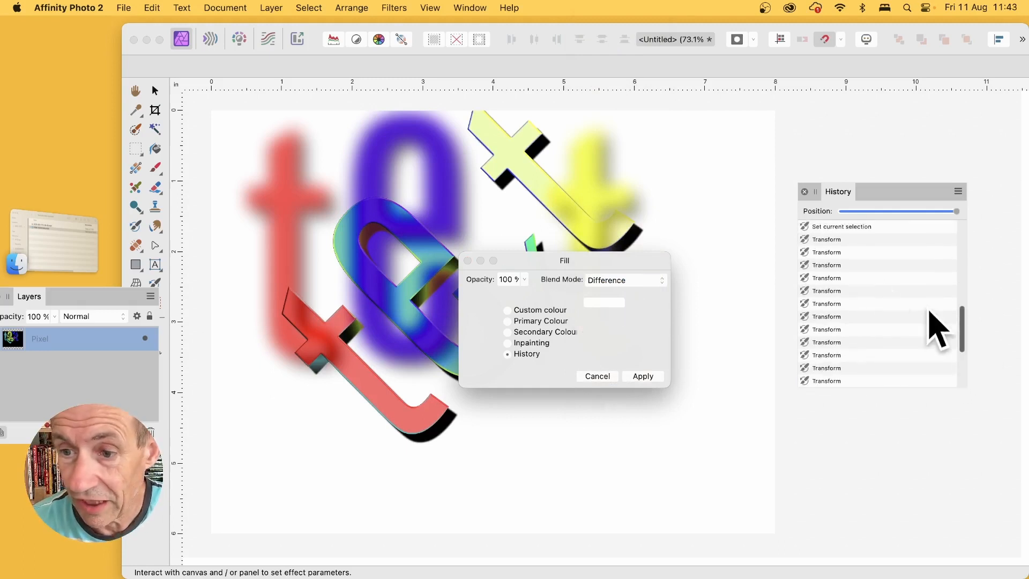
left_click(807, 289)
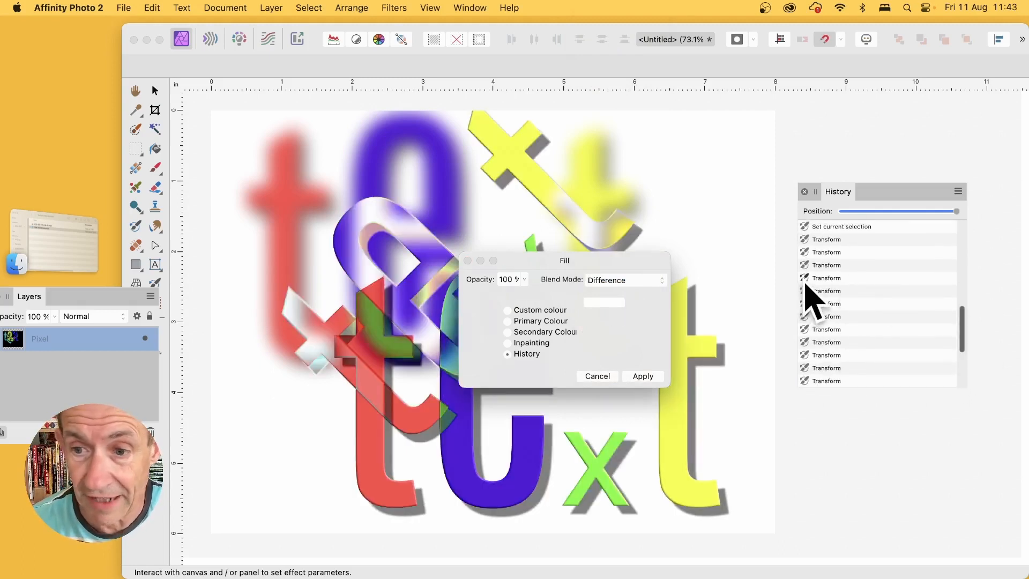
left_click(806, 264)
left_click(805, 252)
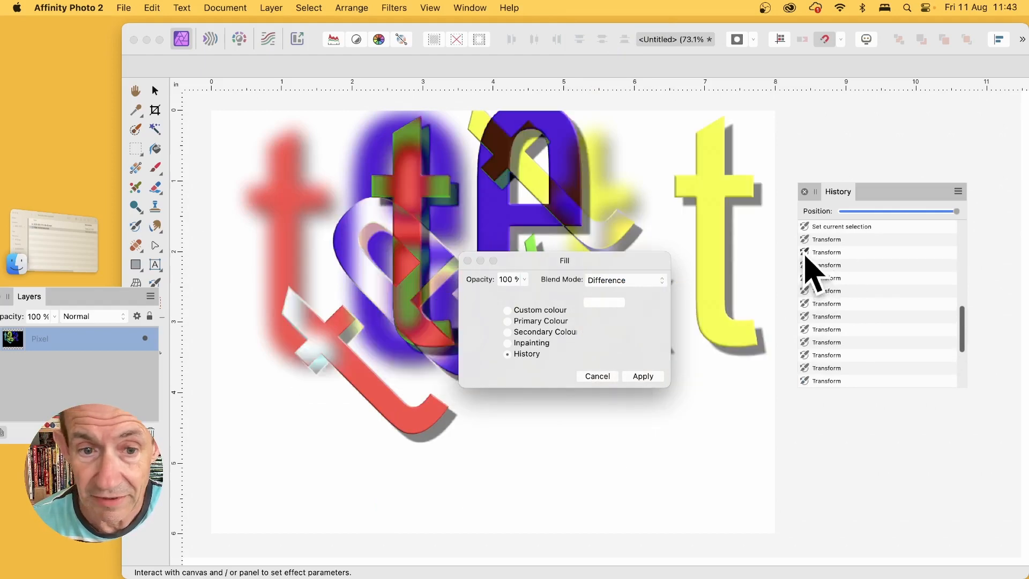
left_click(806, 329)
left_click(811, 346)
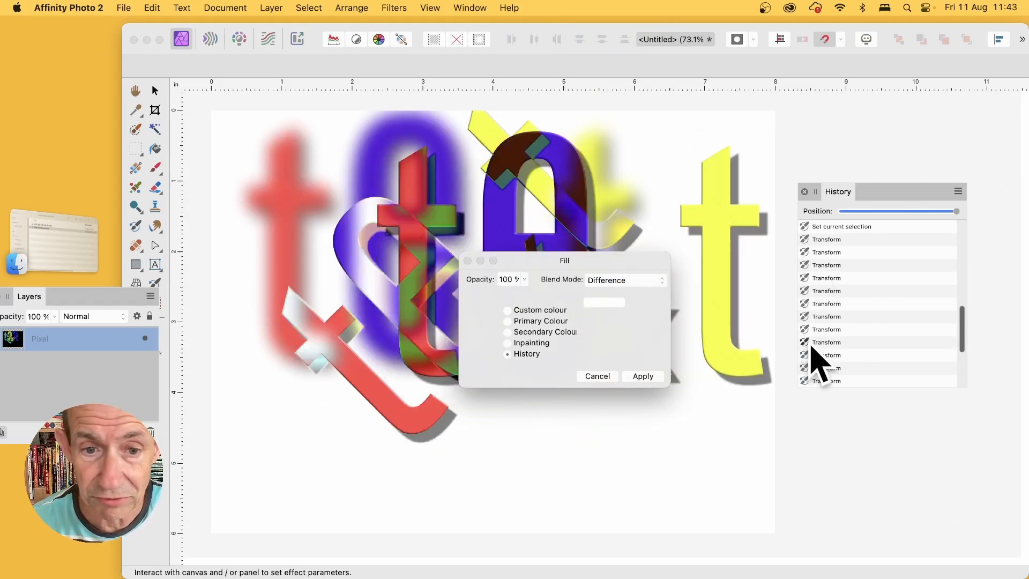
left_click(655, 376)
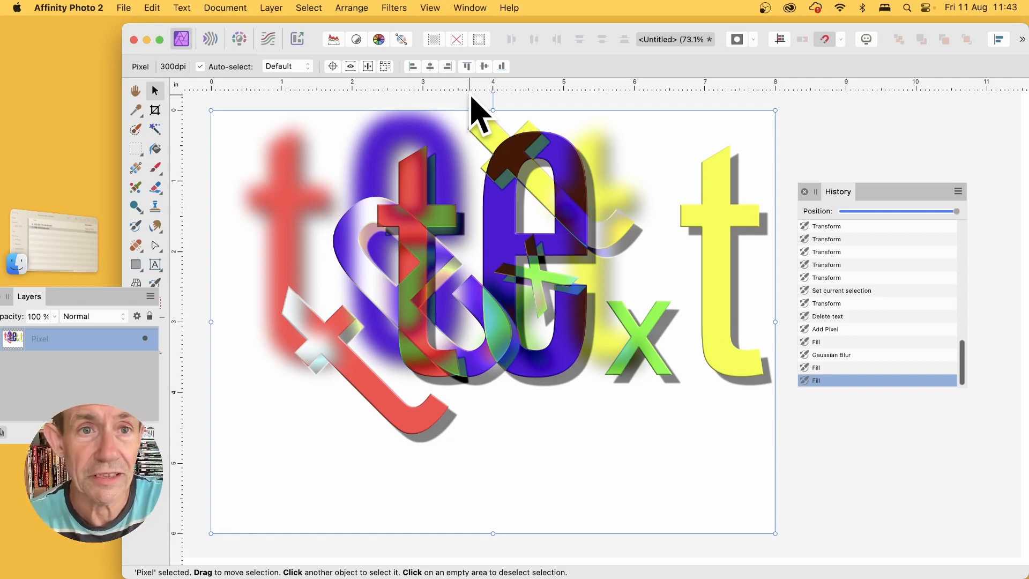
Apply a Twirl distortion to the pixel layer, centred slightly left of and below the page's middle.
left_click(394, 7)
mouse_move(397, 67)
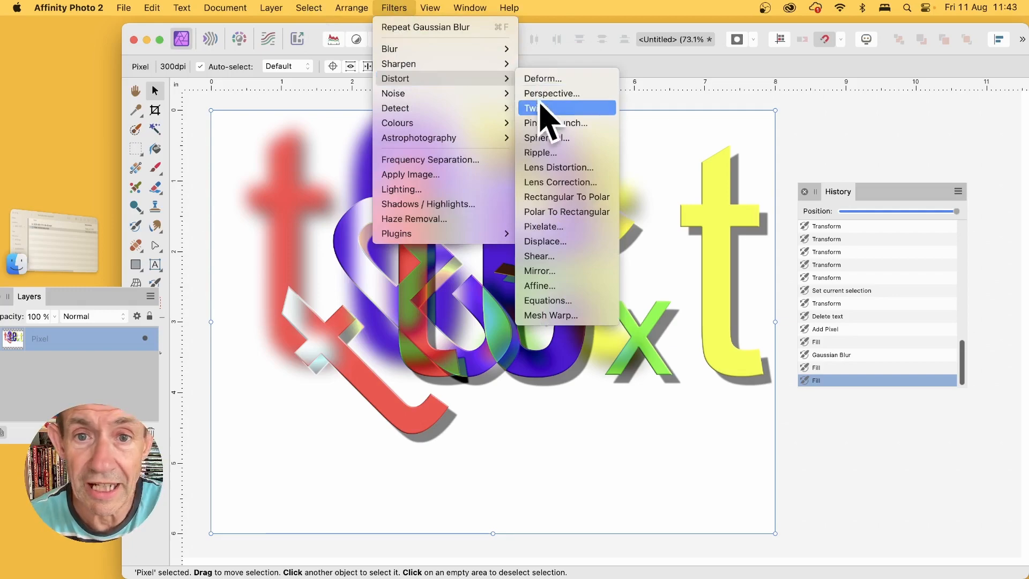
left_click(542, 109)
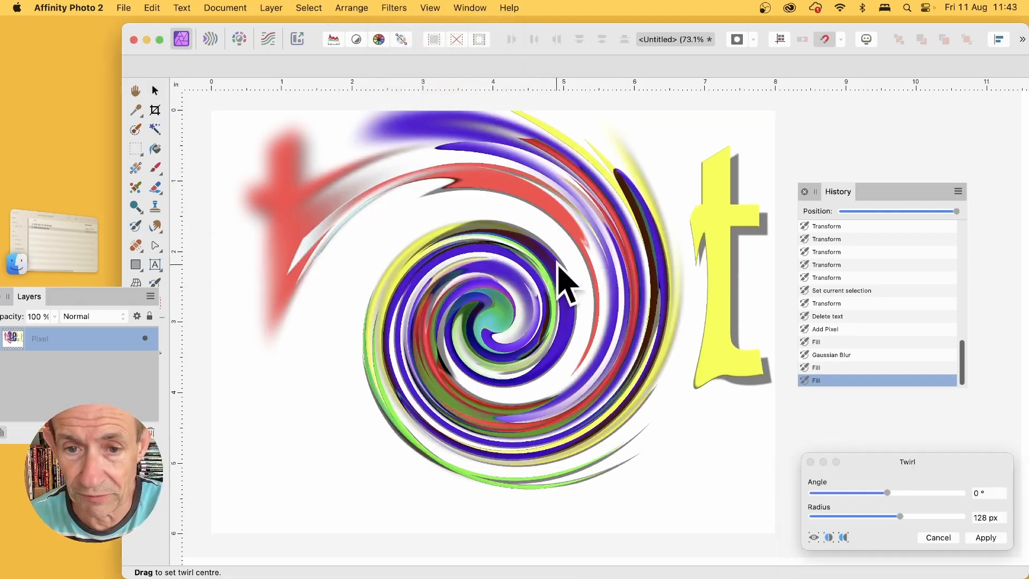
left_click_drag(492, 315, 449, 343)
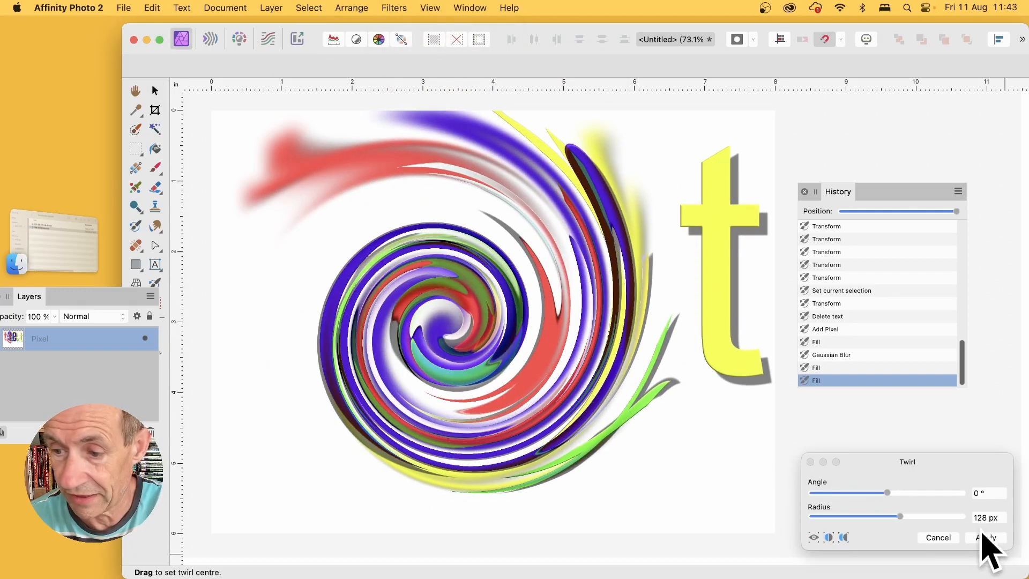
left_click(951, 515)
left_click(985, 537)
Apply a Gaussian Blur with a radius of 31.7 px to the twirled pixel layer.
left_click(394, 8)
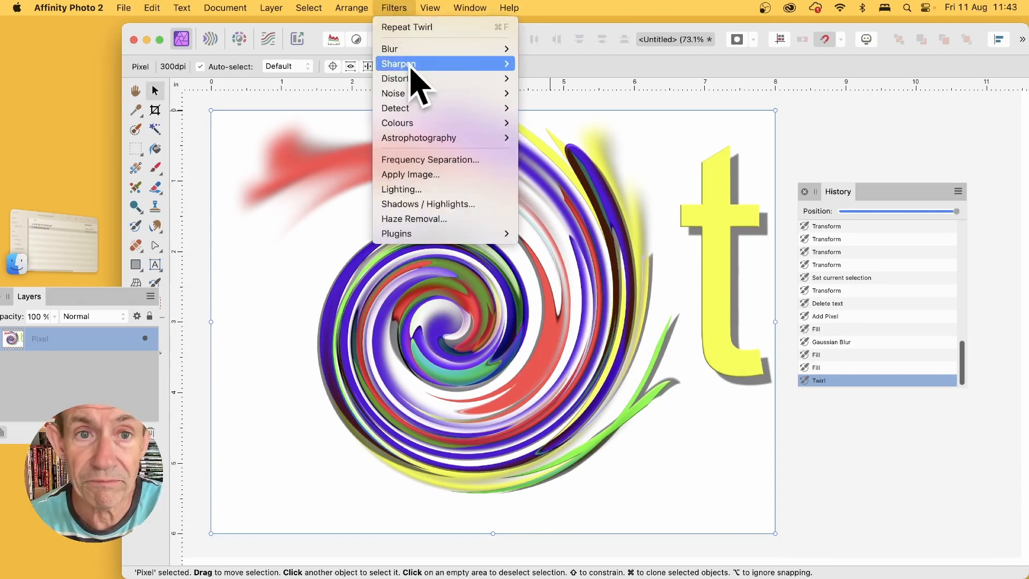
mouse_move(418, 53)
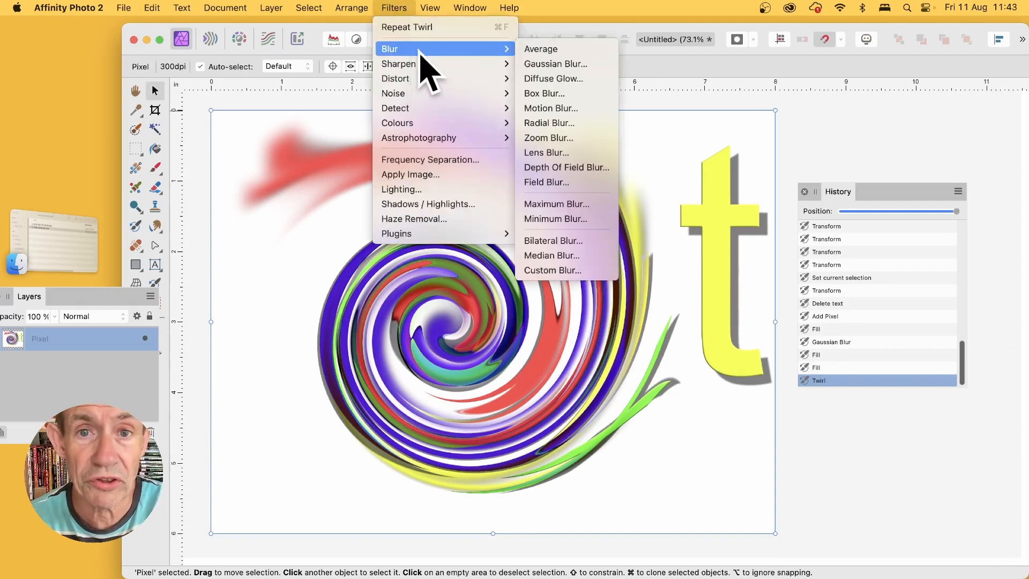
left_click(552, 66)
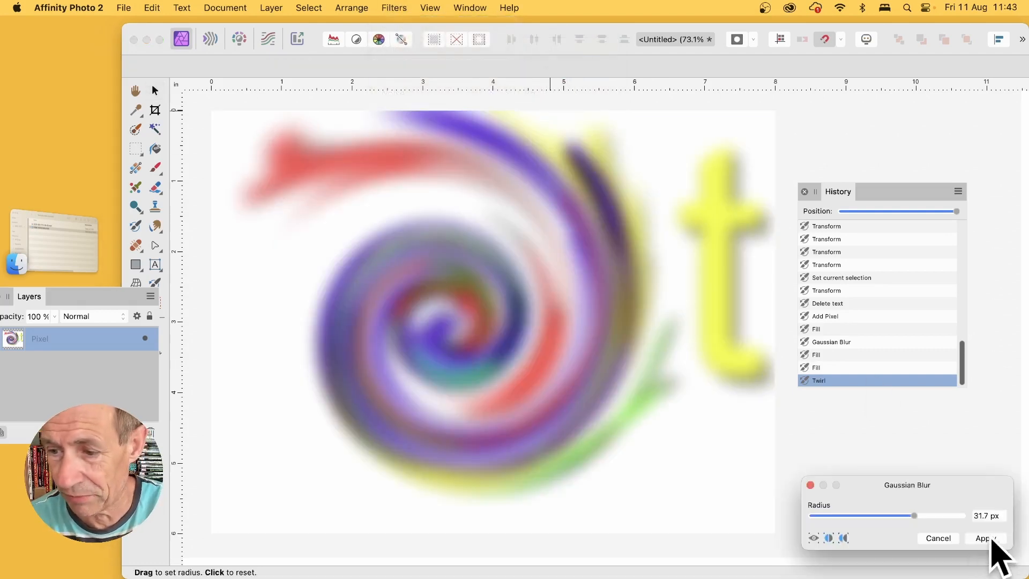
left_click(986, 537)
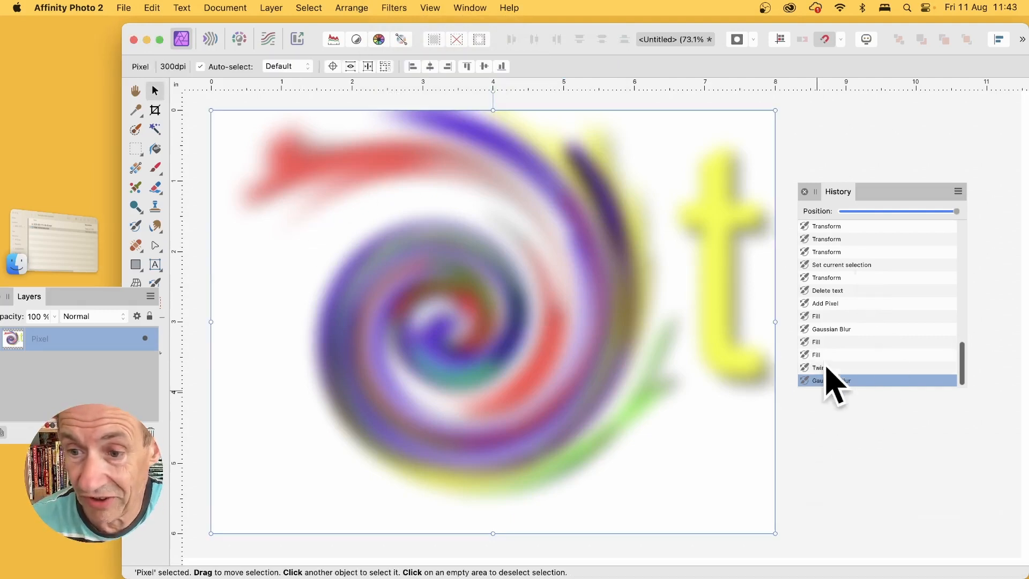
Start another History fill, compare the earlier Fill and Twirl states, and choose the Fill state directly after the first Gaussian Blur as source.
left_click(153, 7)
left_click(181, 192)
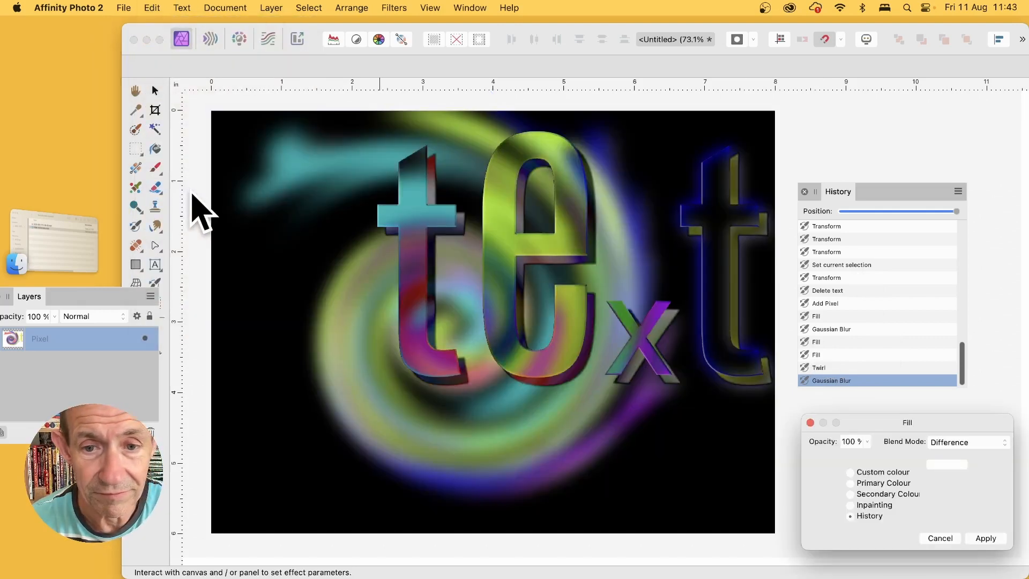
left_click(806, 356)
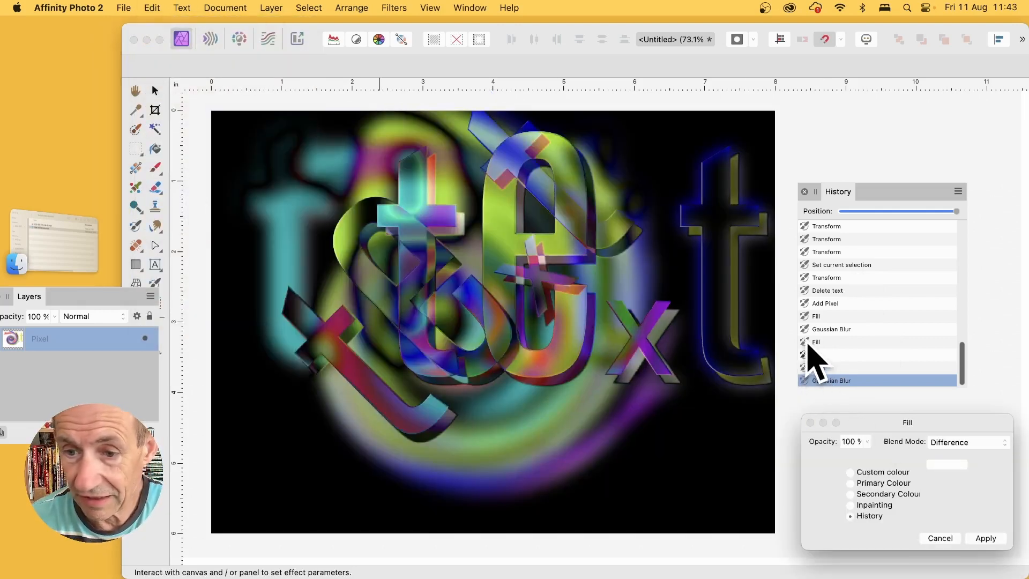
left_click(805, 342)
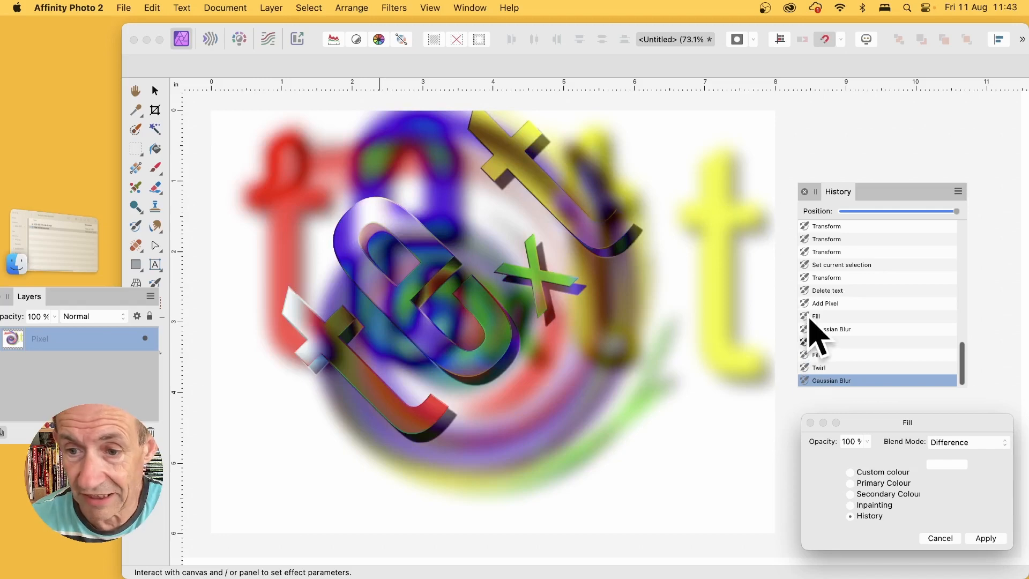
left_click(804, 316)
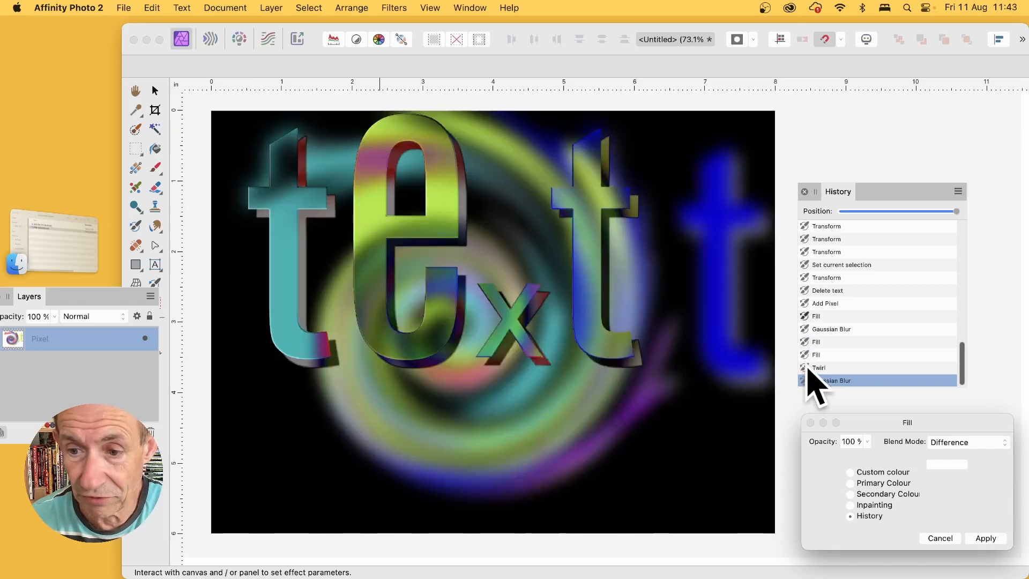
left_click(806, 367)
left_click(806, 357)
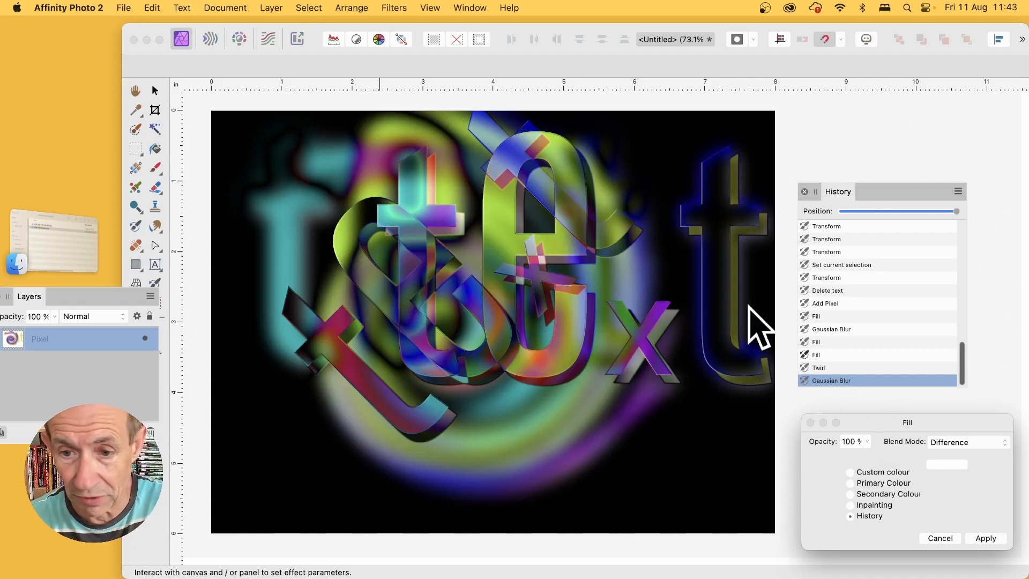
left_click(805, 346)
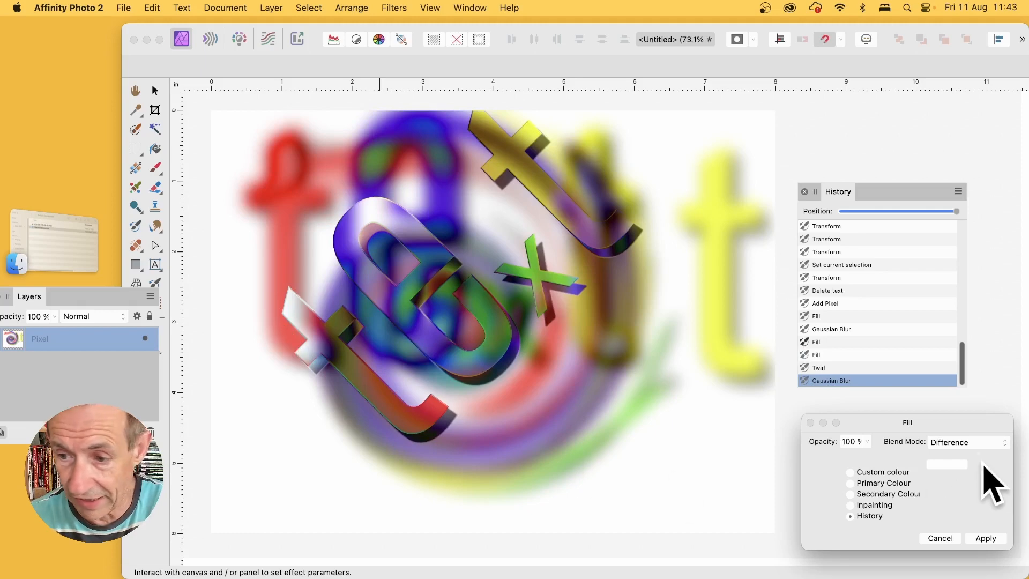
Try the fill's blend mode at Normal, set it to Lighten and apply the fill to the blurred swirl.
left_click(954, 442)
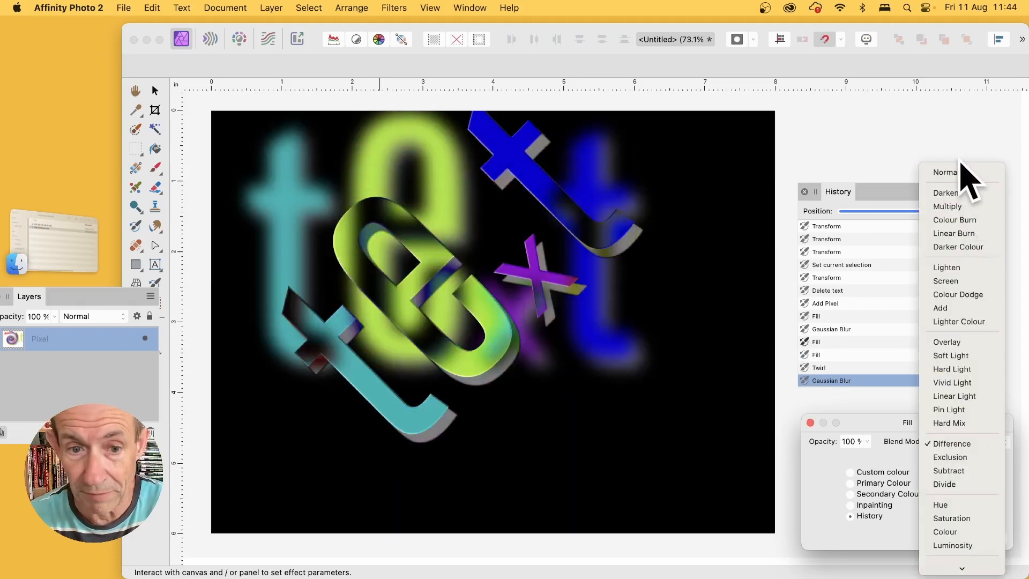
left_click(962, 172)
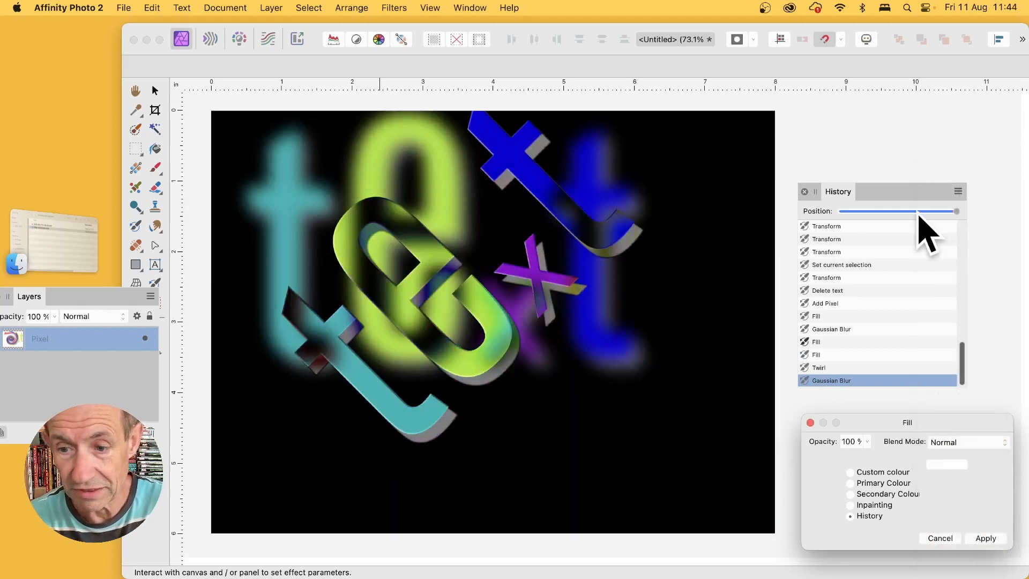
left_click(956, 443)
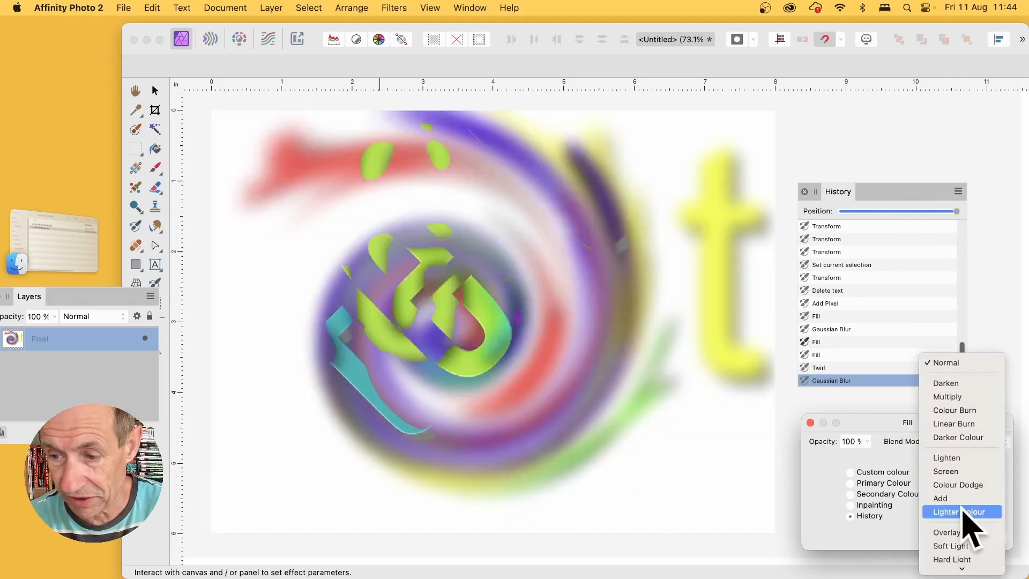
left_click(959, 460)
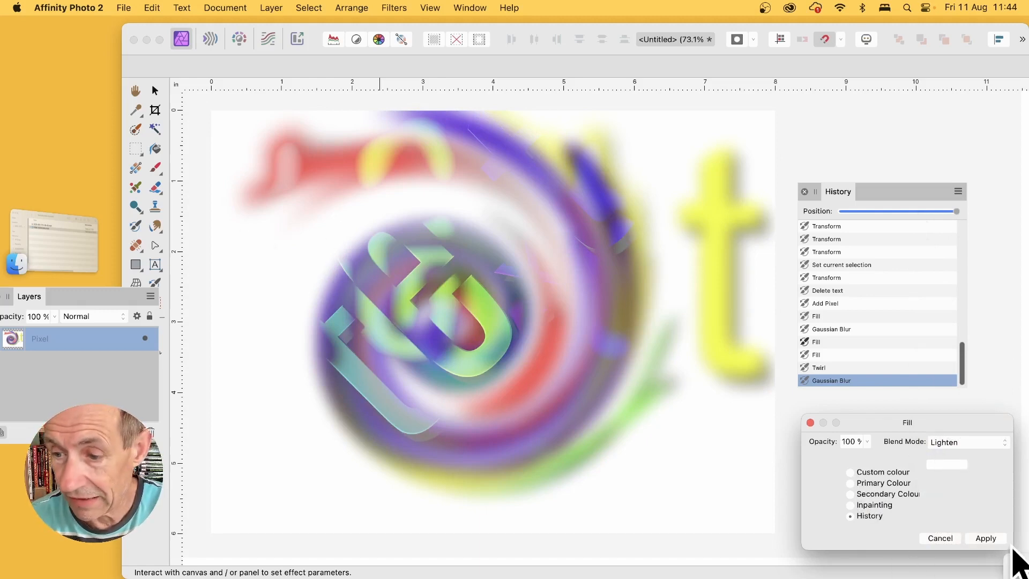
left_click(986, 538)
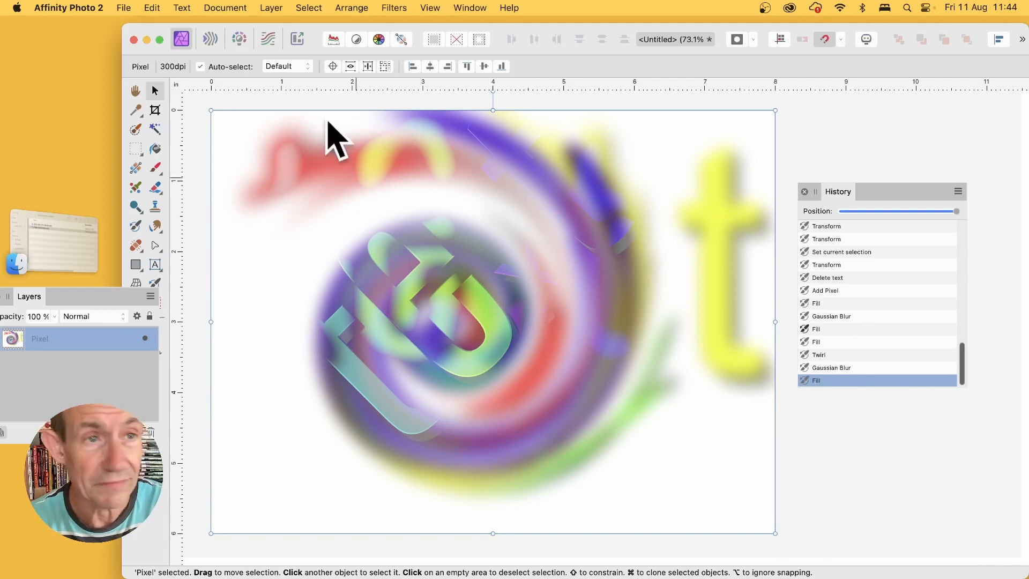
Start a new fill on the layer, move its dialog over the artwork and set the blend mode to Difference.
left_click(153, 6)
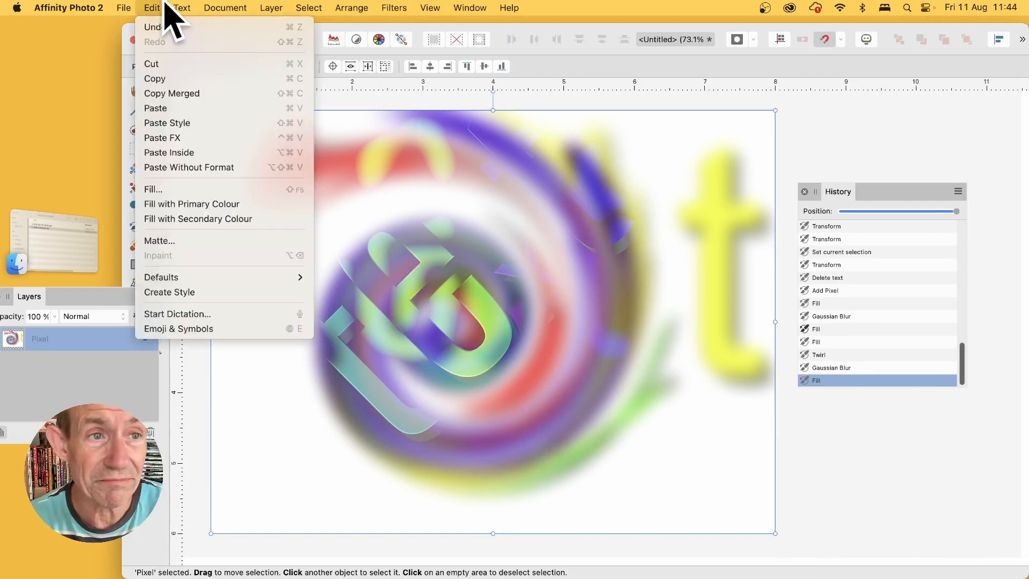
left_click(173, 190)
left_click_drag(913, 423, 585, 228)
left_click(626, 248)
left_click(651, 427)
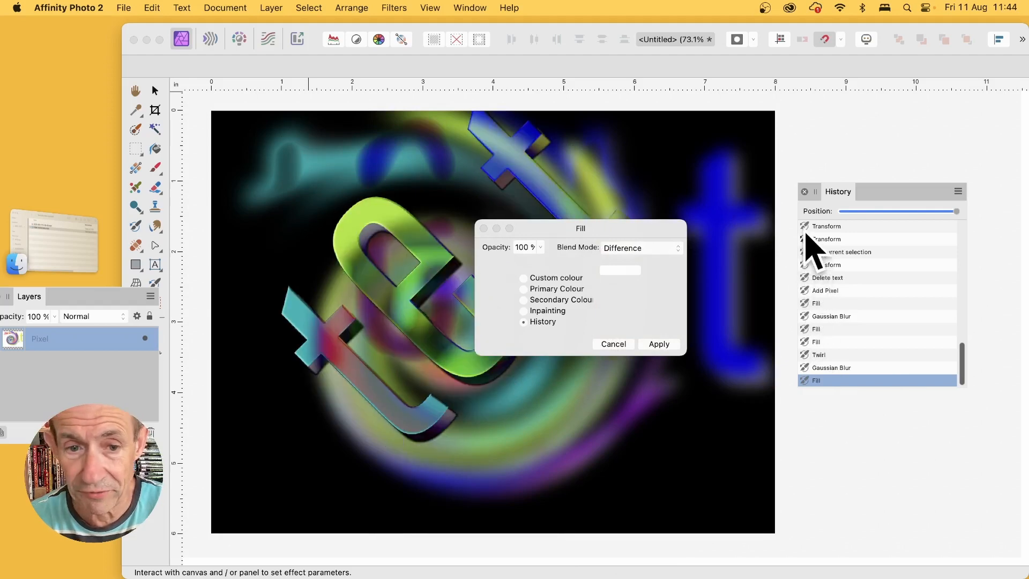
Preview earlier Transform states as the source and apply the fill from the one with upright text toward the page's lower right.
scroll(825, 402, "up", 3)
scroll(824, 386, "up", 3)
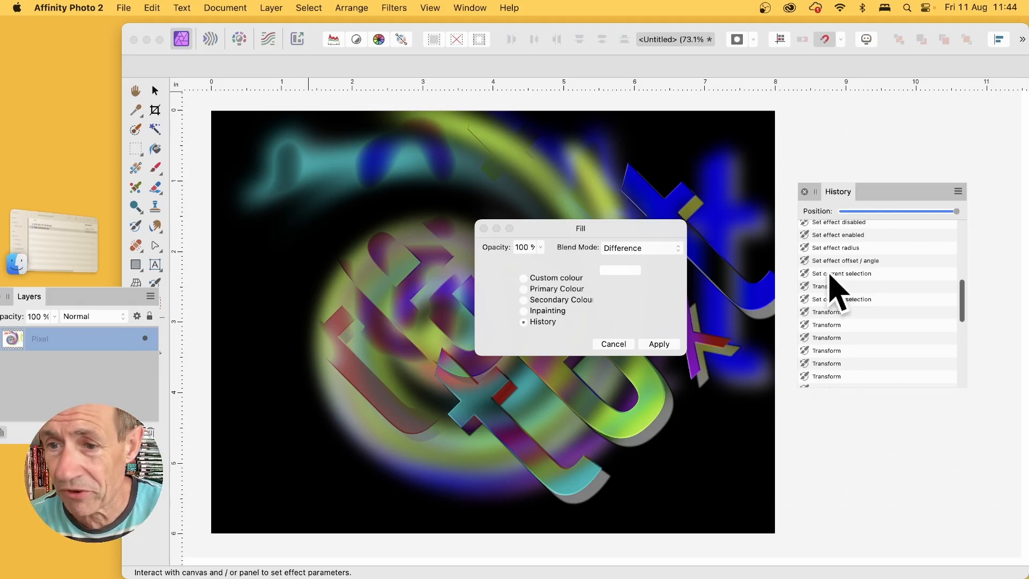
left_click(805, 285)
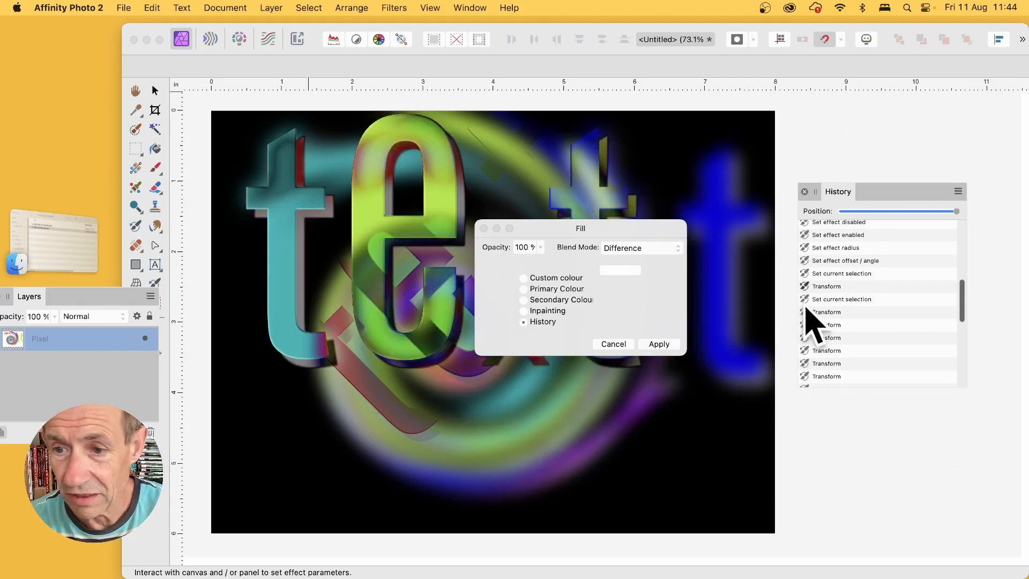
left_click(806, 312)
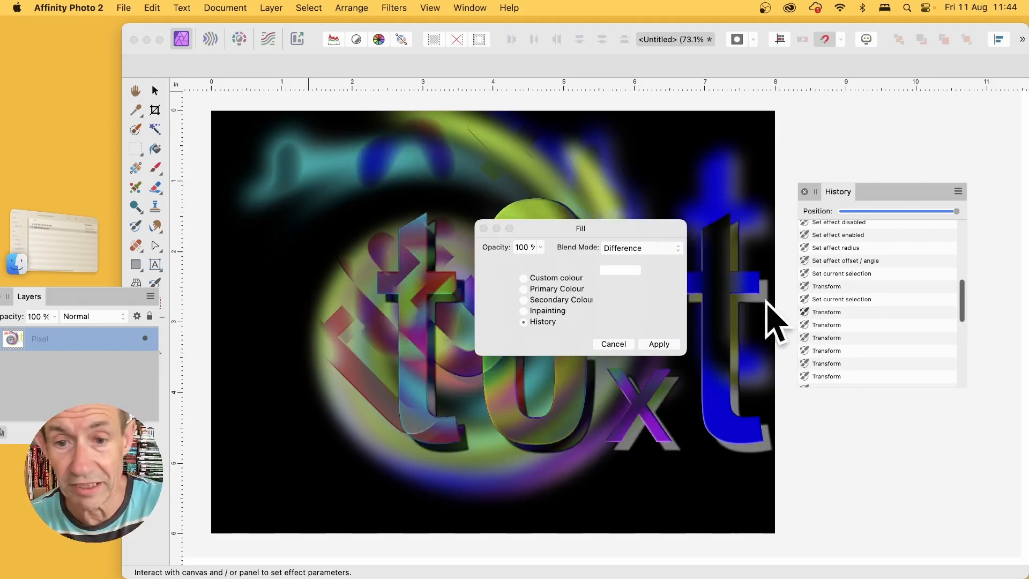
left_click(671, 345)
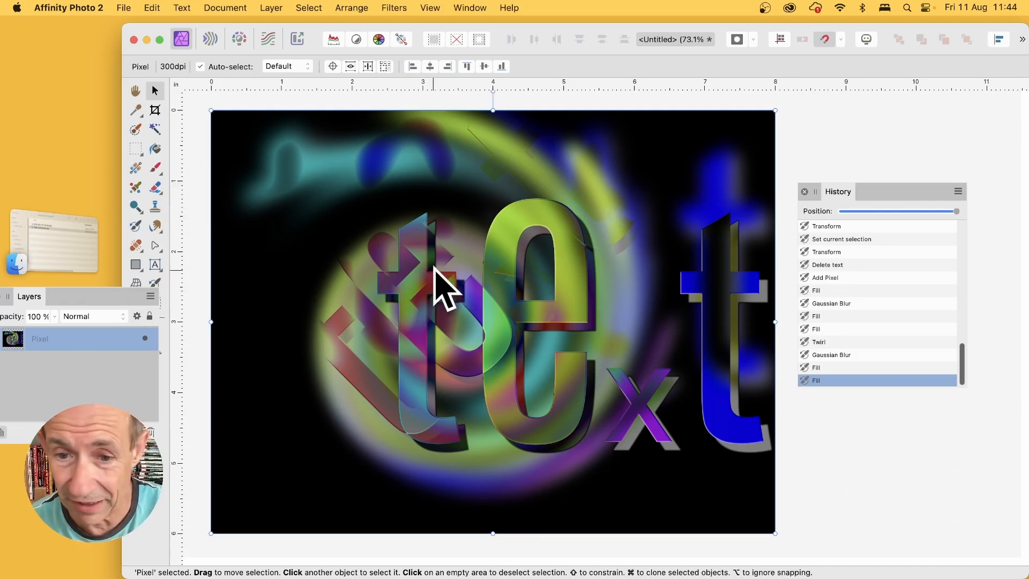
Flip the filled pixel layer horizontally.
right_click(443, 166)
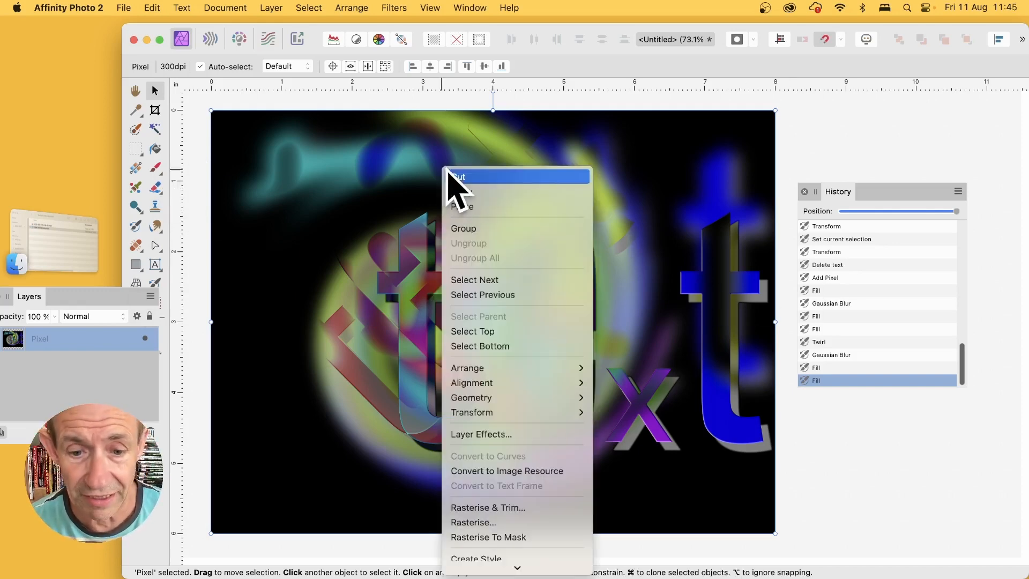
mouse_move(516, 375)
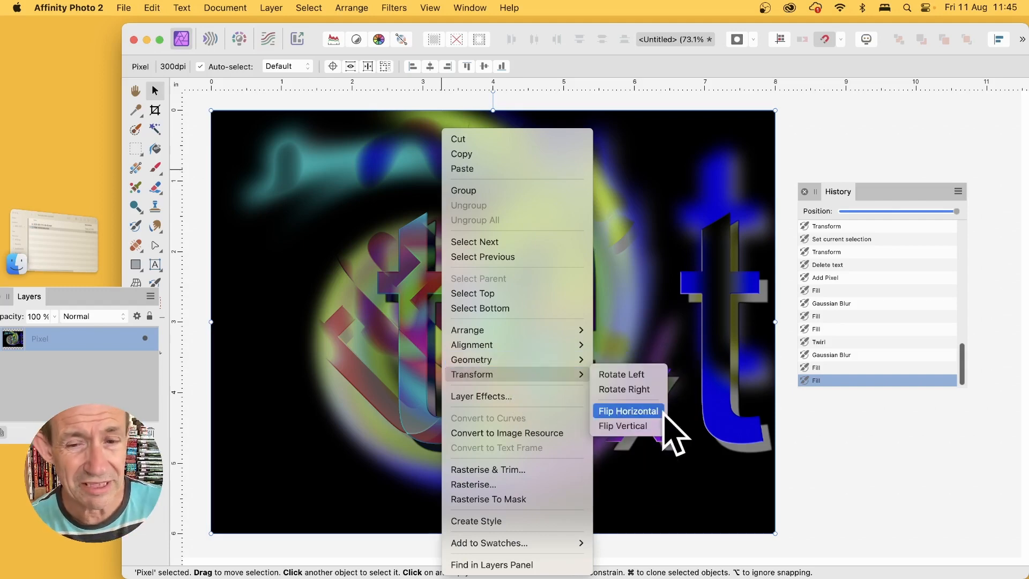
left_click(627, 411)
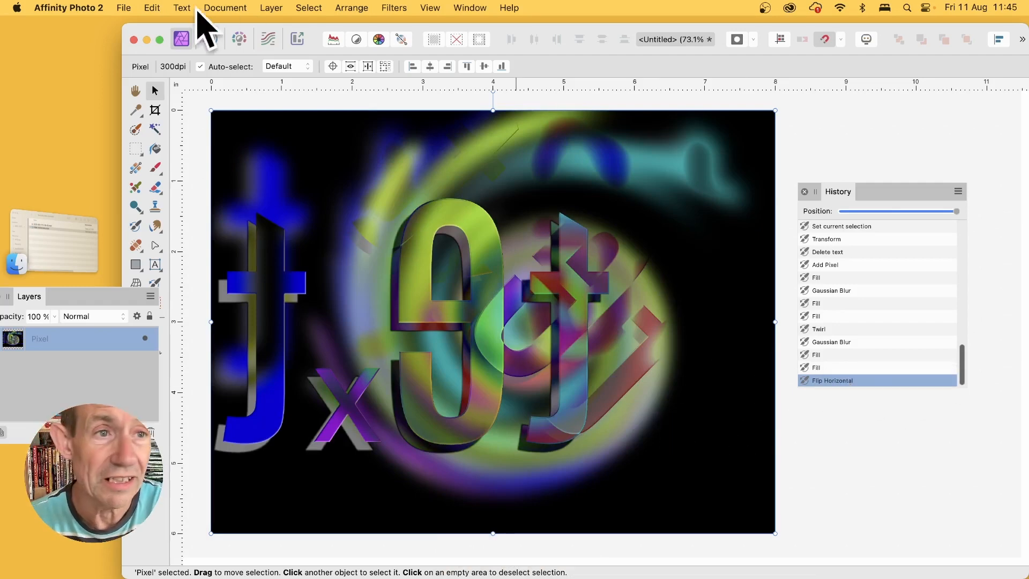
Start a new History fill on the flipped layer, using the Fill state directly before Flip Horizontal as source, and move its dialog over the artwork.
left_click(152, 7)
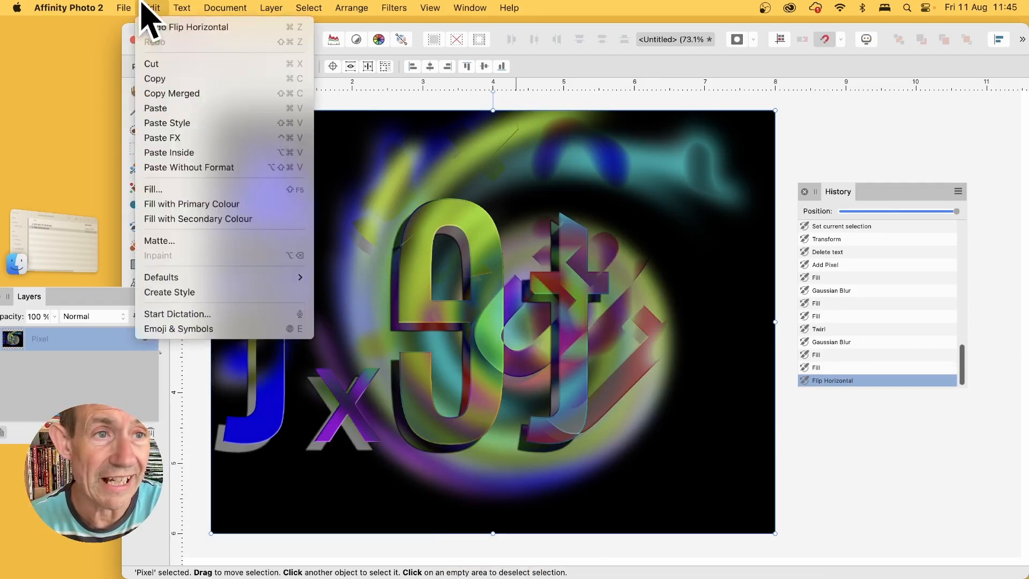
left_click(152, 189)
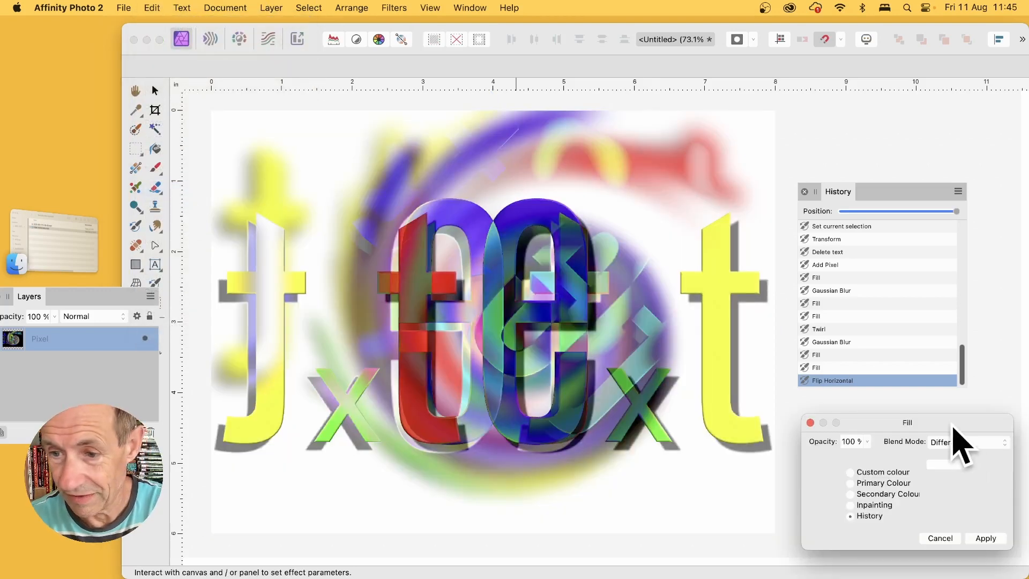
left_click_drag(953, 426, 612, 300)
left_click(810, 380)
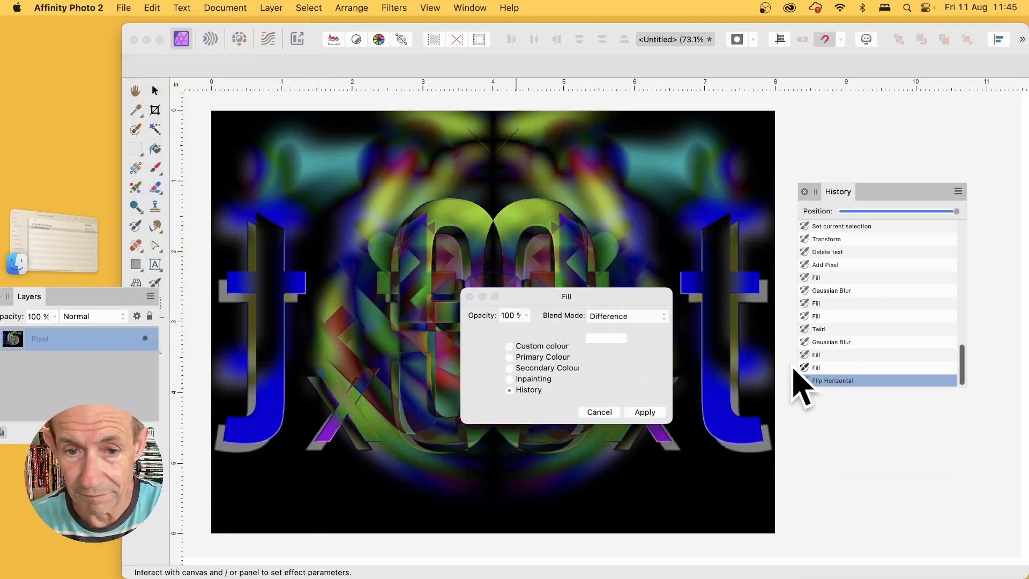
left_click_drag(537, 308, 650, 304)
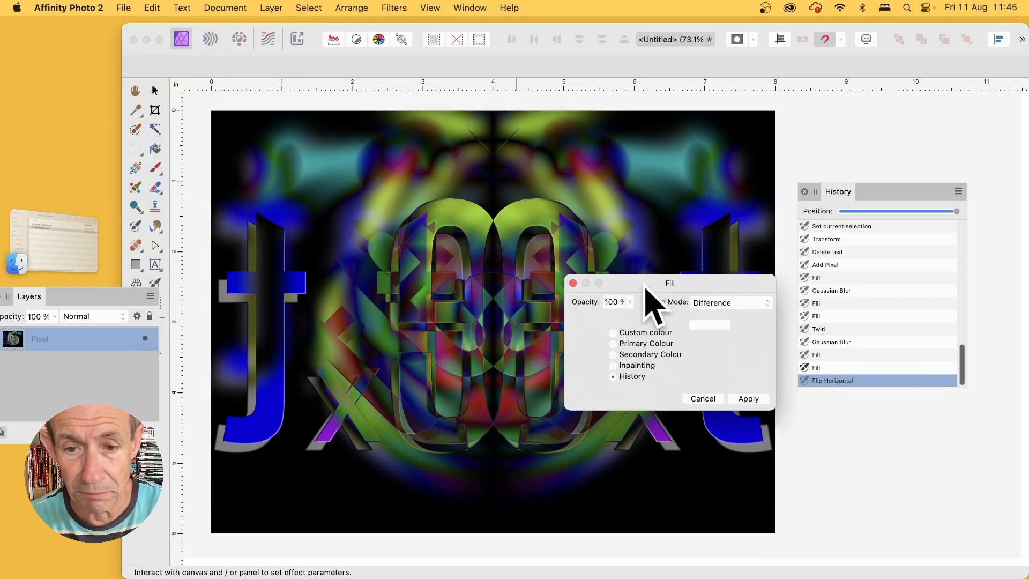
Set the fill's blend mode to Negation and apply the fill to the mirrored artwork.
left_click(725, 303)
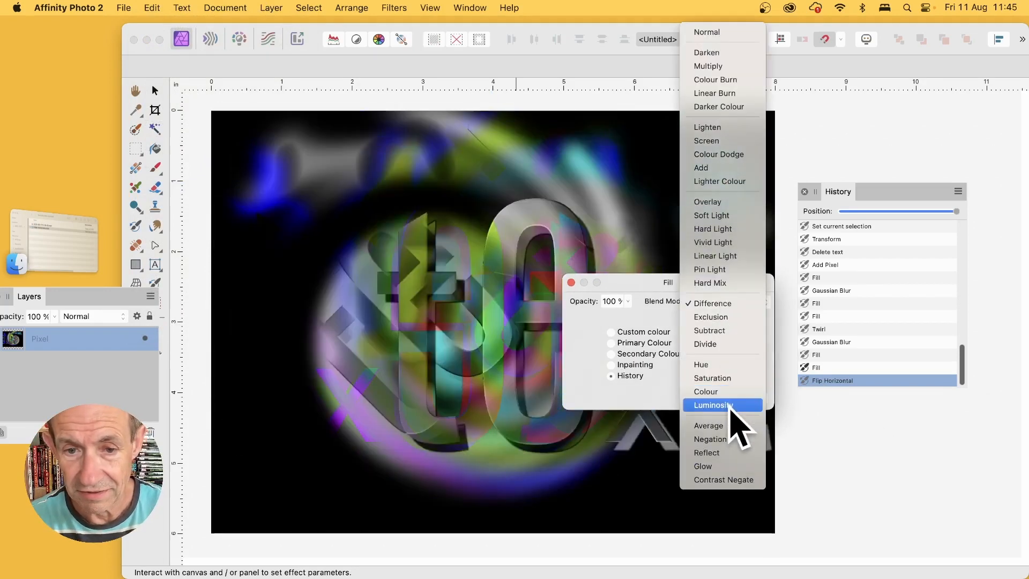
left_click(727, 439)
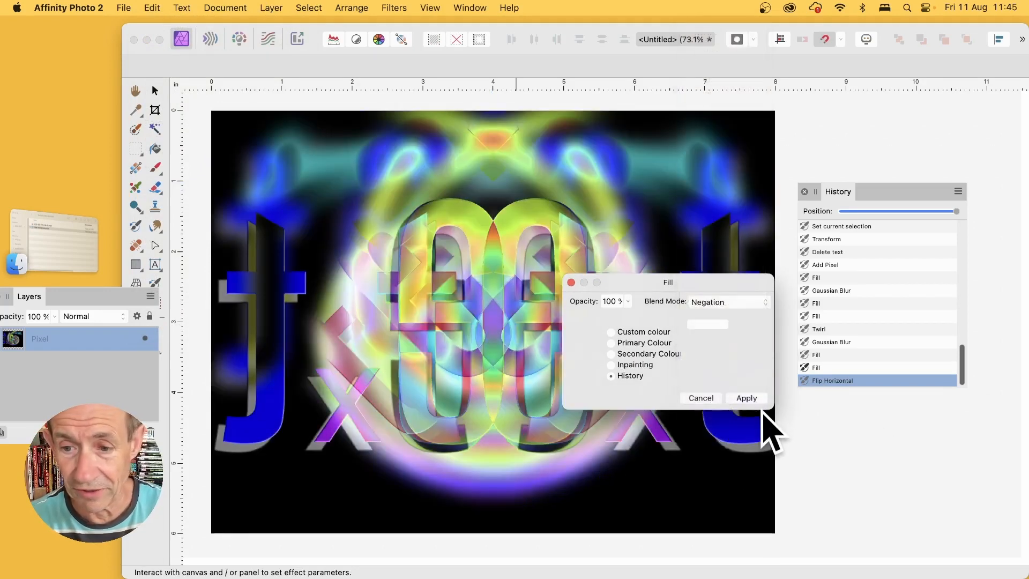
left_click(751, 399)
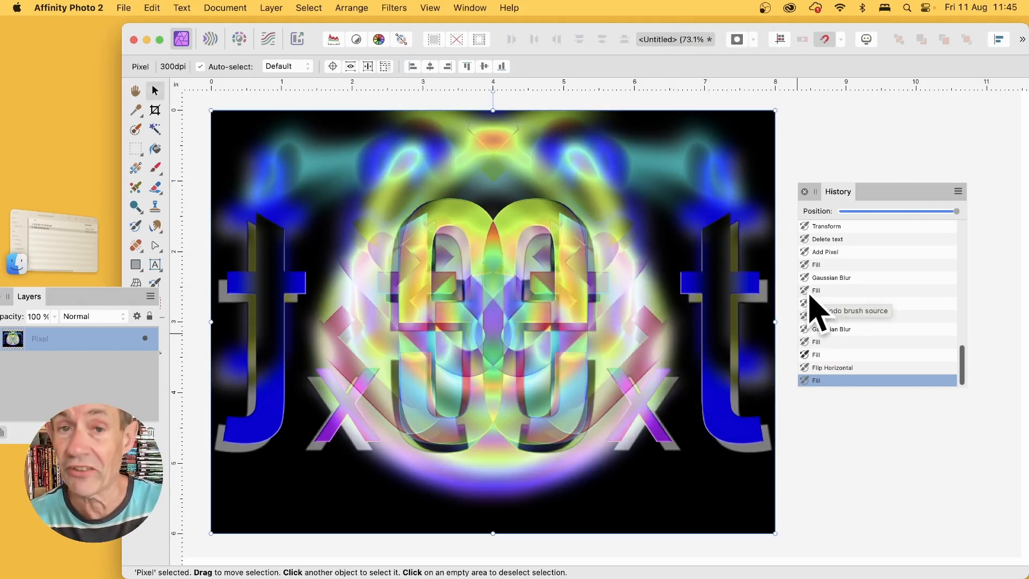